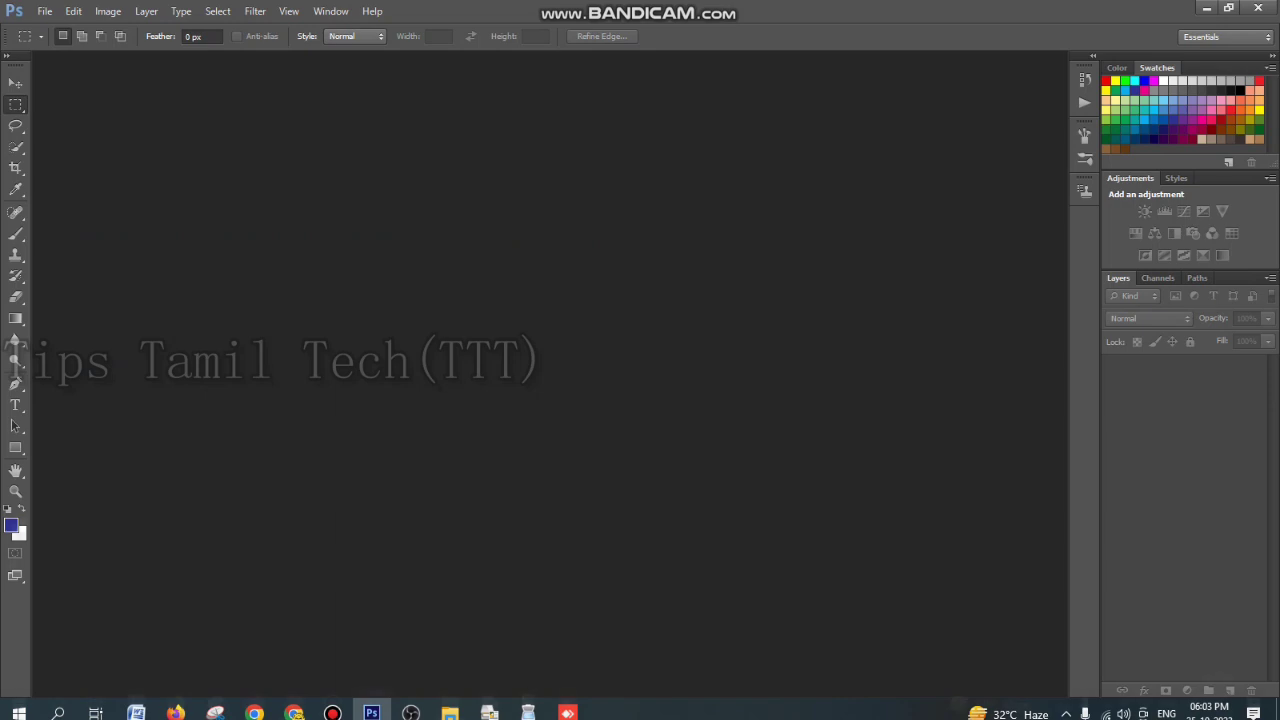
Create a new document 3.5 cm wide, 4.5 cm tall, at 300 pixels per inch.
{"action": "left_click", "coordinate": [45, 11]}
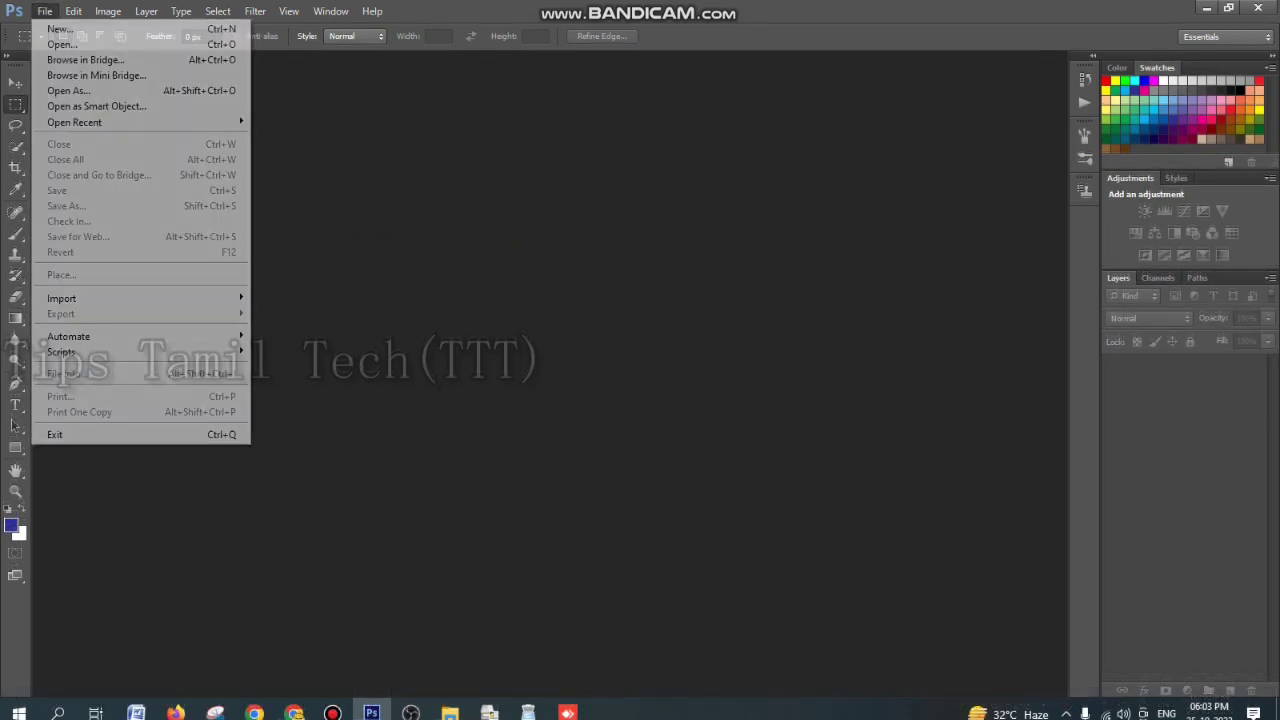
{"action": "left_click", "coordinate": [50, 27]}
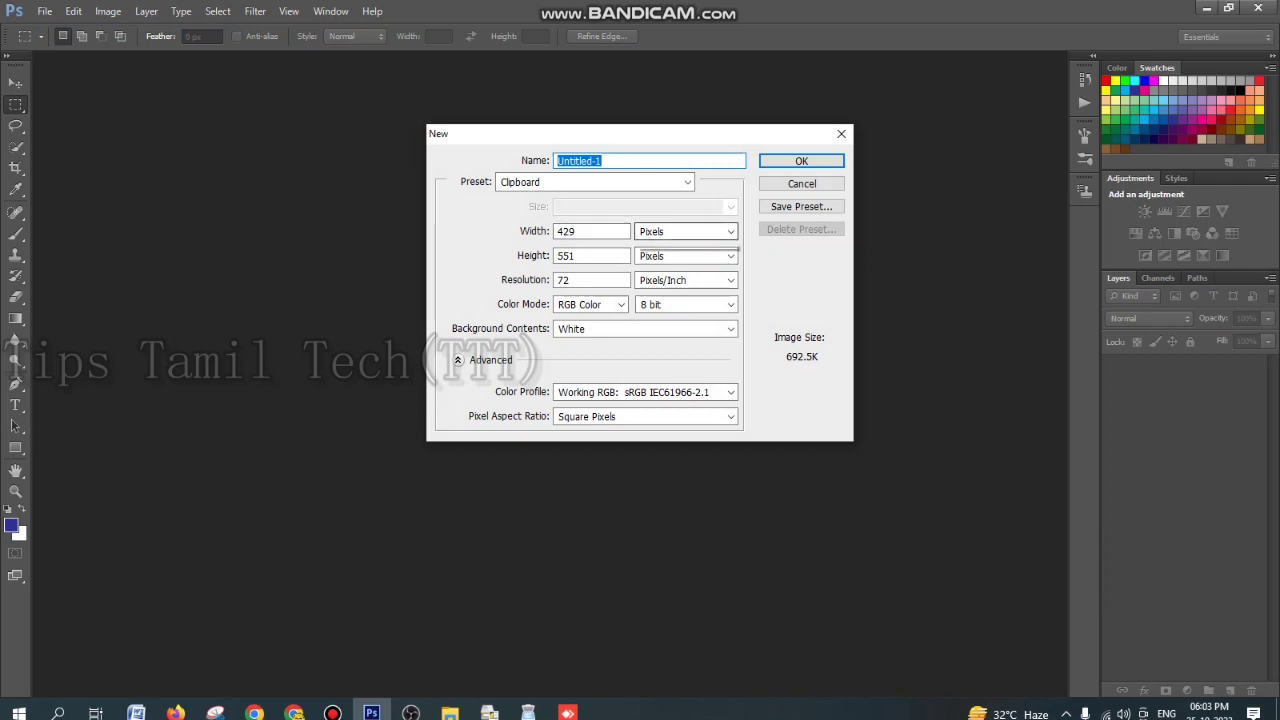
{"action": "left_click", "coordinate": [685, 231]}
{"action": "left_click", "coordinate": [668, 274]}
{"action": "key", "text": "shift+Tab"}
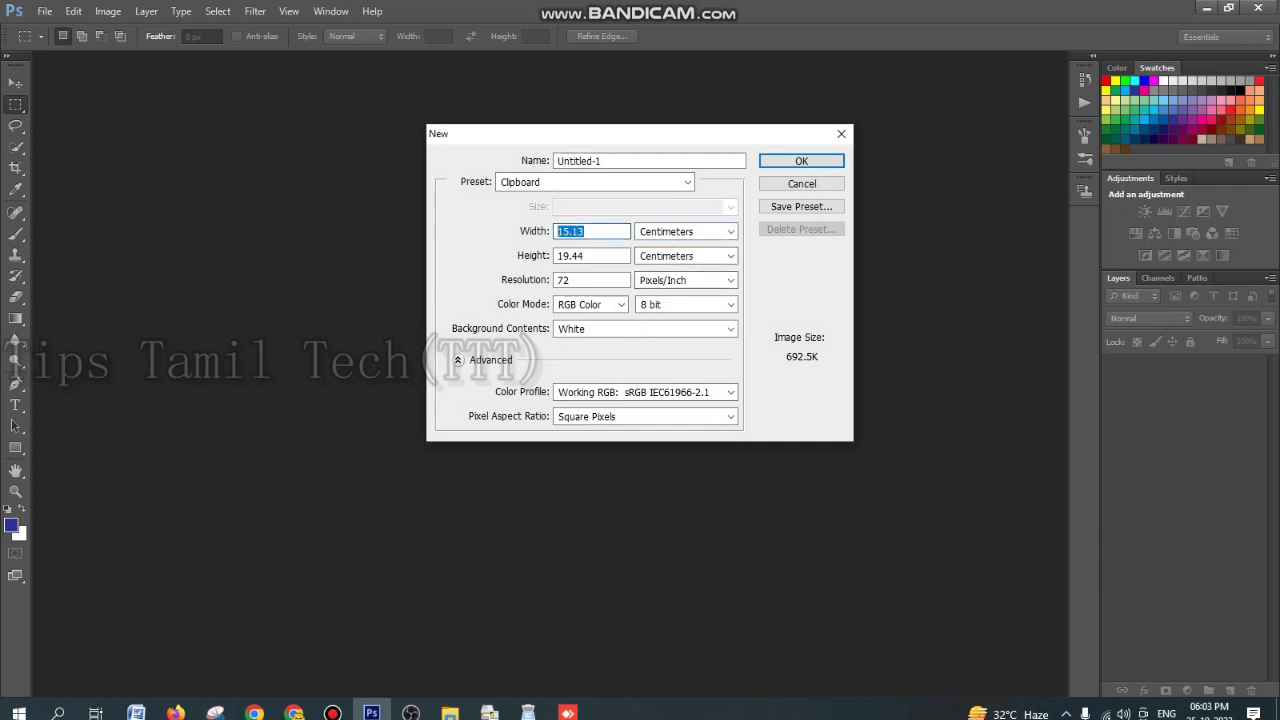
{"action": "type", "text": "3.5"}
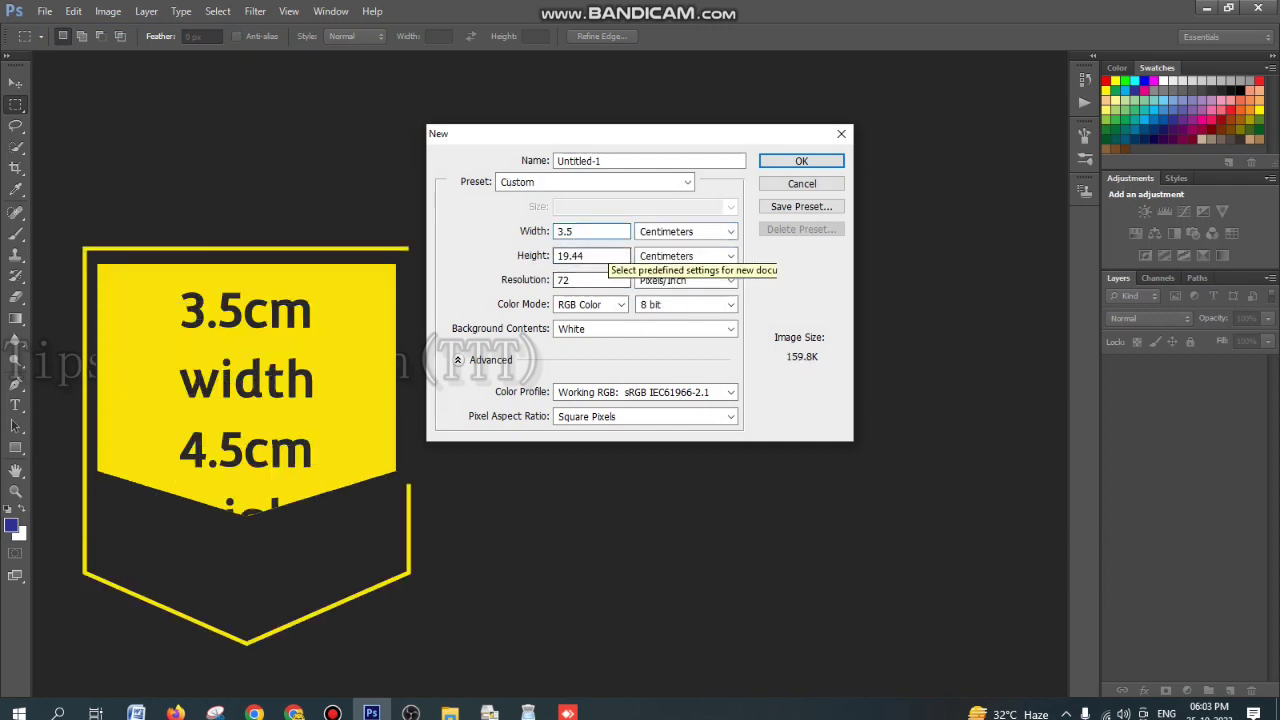
{"action": "key", "text": "Tab"}
{"action": "type", "text": "4.5"}
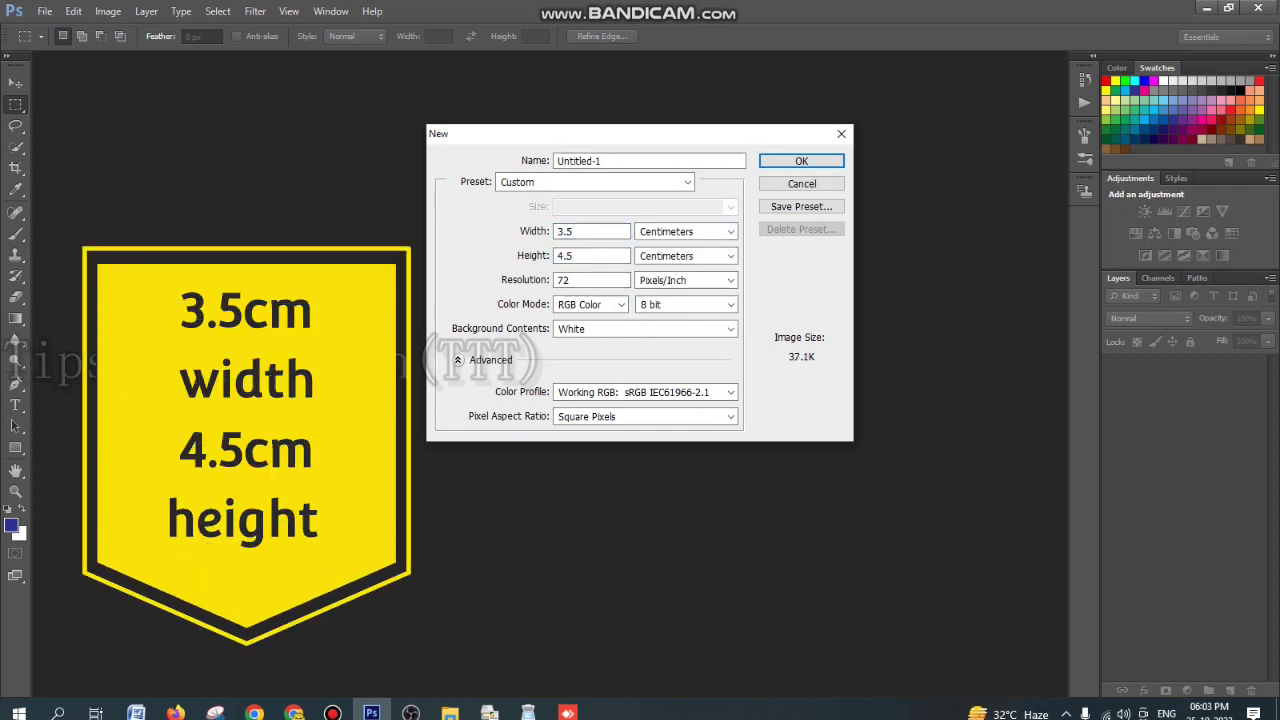
{"action": "key", "text": "Tab"}
{"action": "type", "text": "300"}
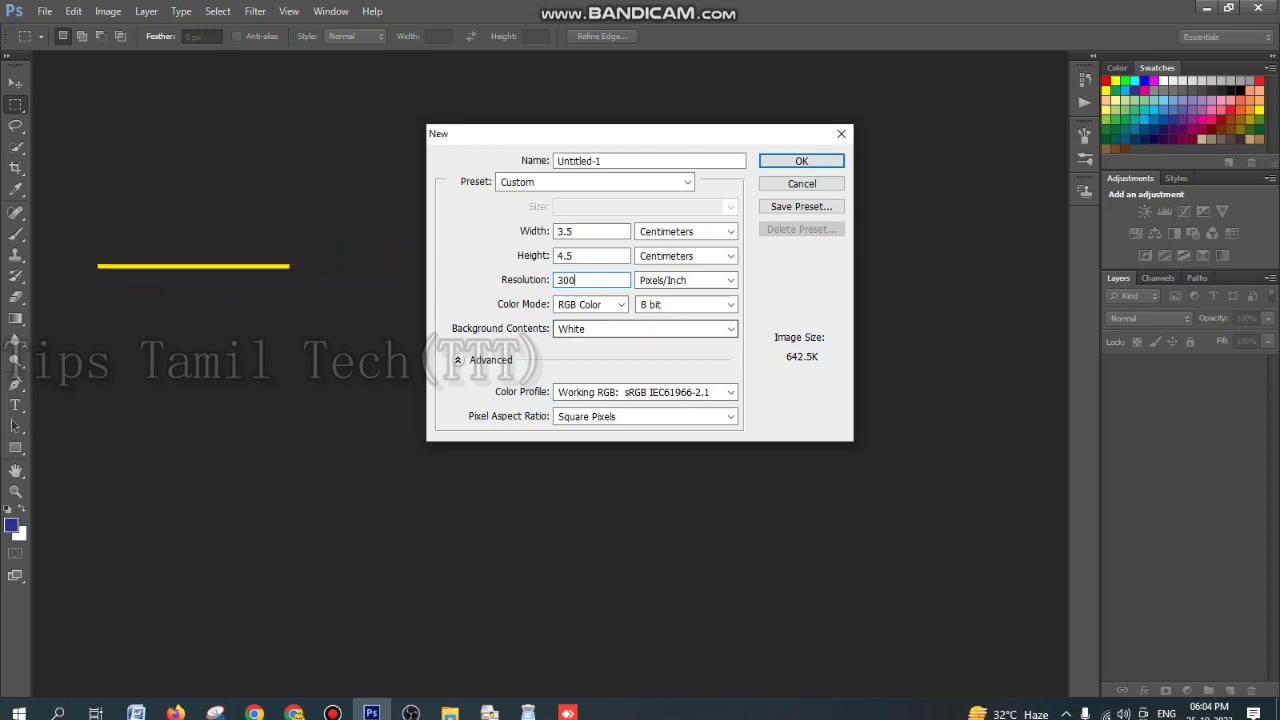
{"action": "key", "text": "Return"}
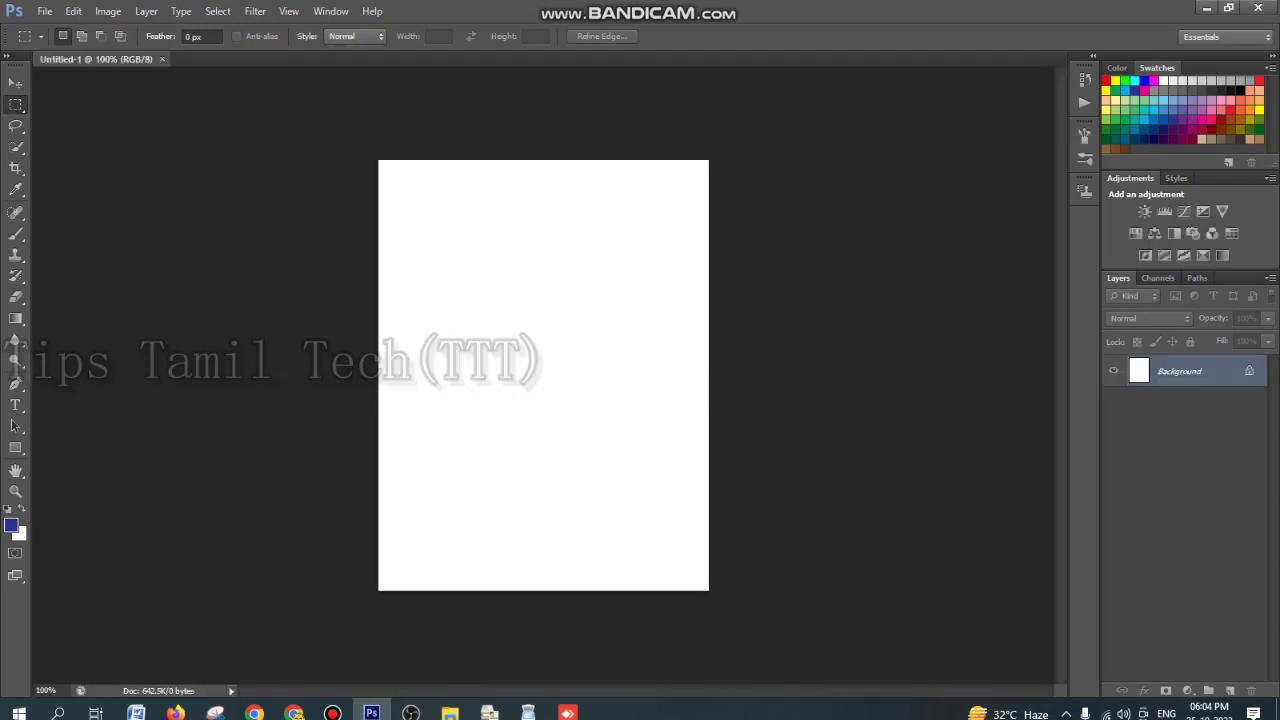
Open images.jpg from the Desktop.
{"action": "left_click", "coordinate": [45, 11]}
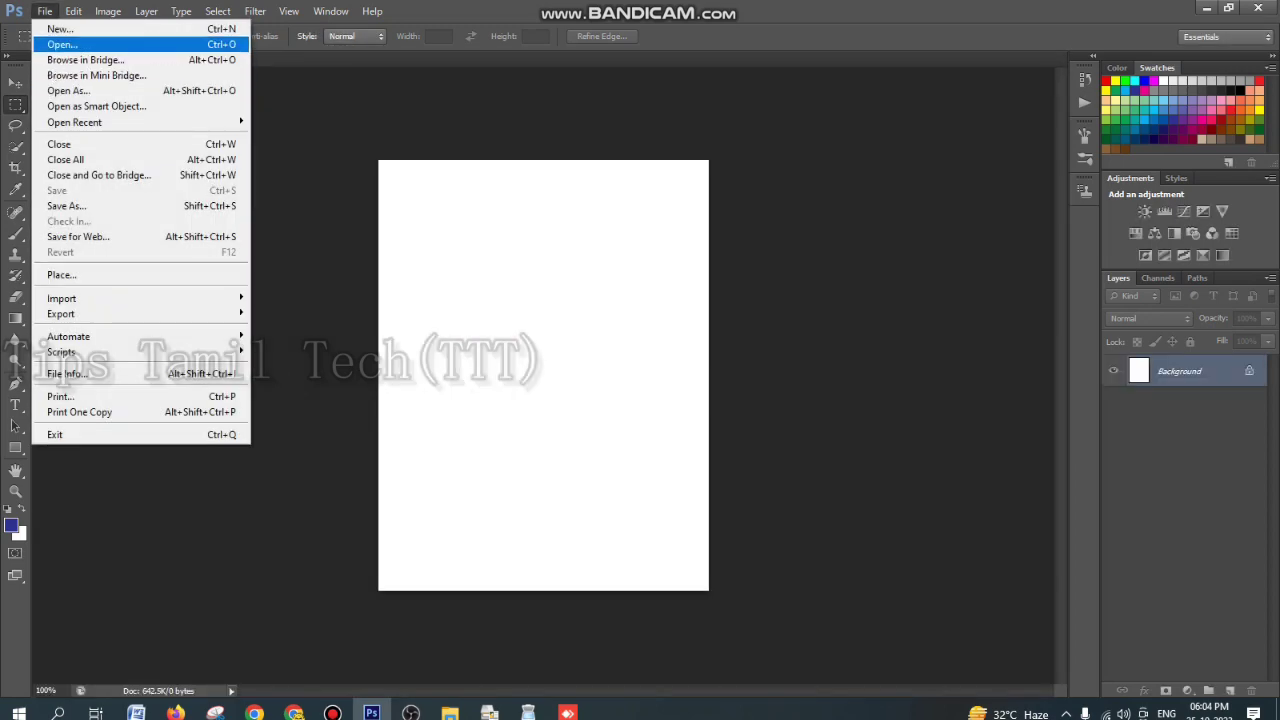
{"action": "left_click", "coordinate": [50, 43]}
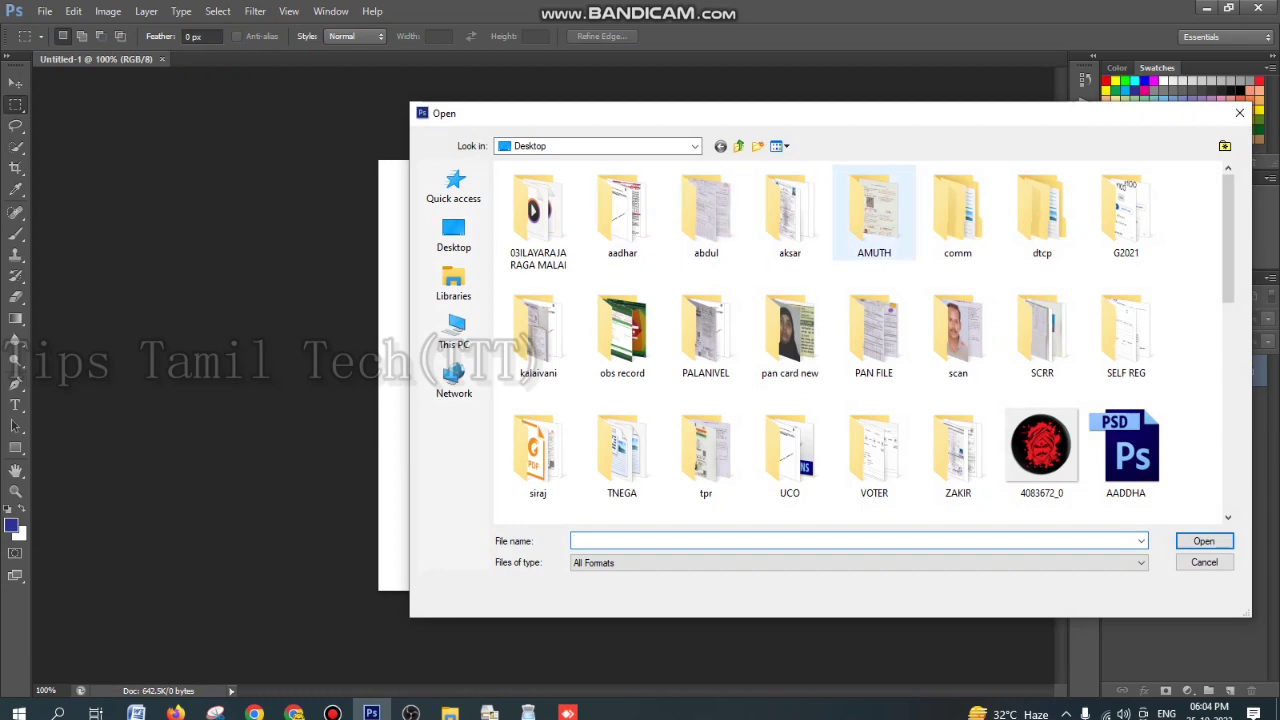
{"action": "left_click", "coordinate": [453, 235]}
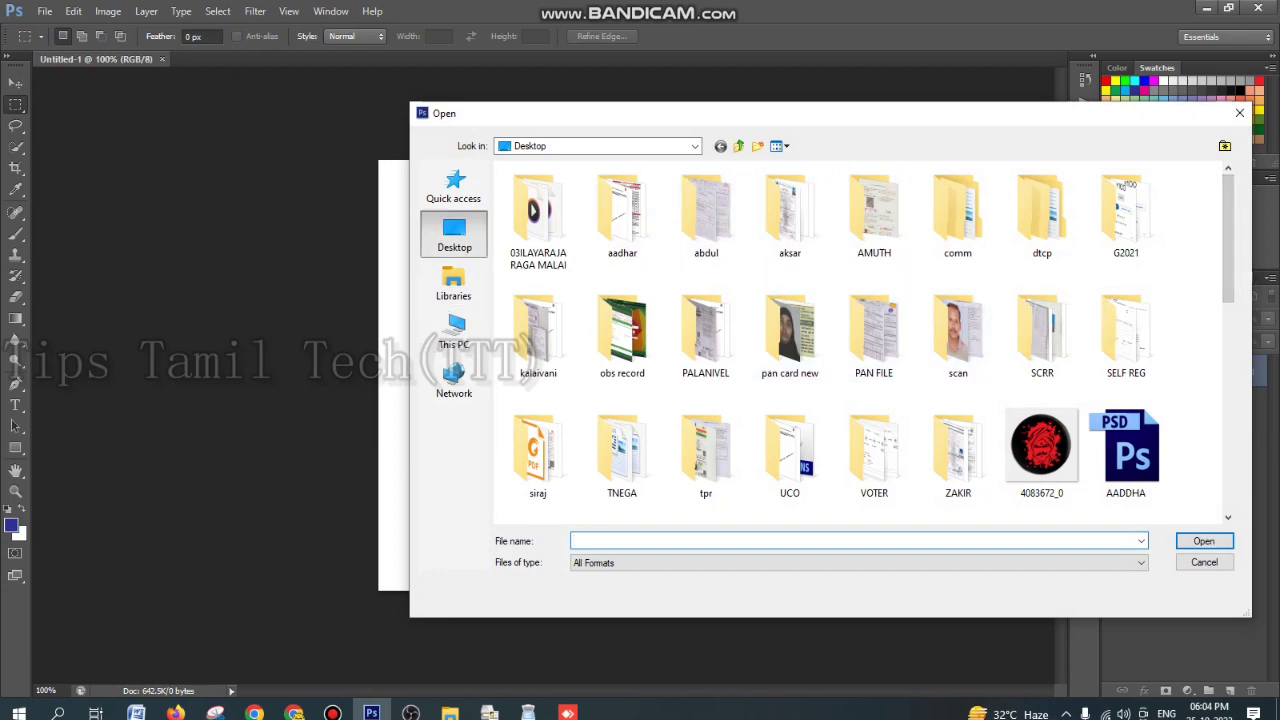
{"action": "left_click_drag", "start_coordinate": [1228, 250], "coordinate": [1228, 405]}
{"action": "scroll", "coordinate": [860, 350], "scroll_direction": "down", "scroll_amount": 1}
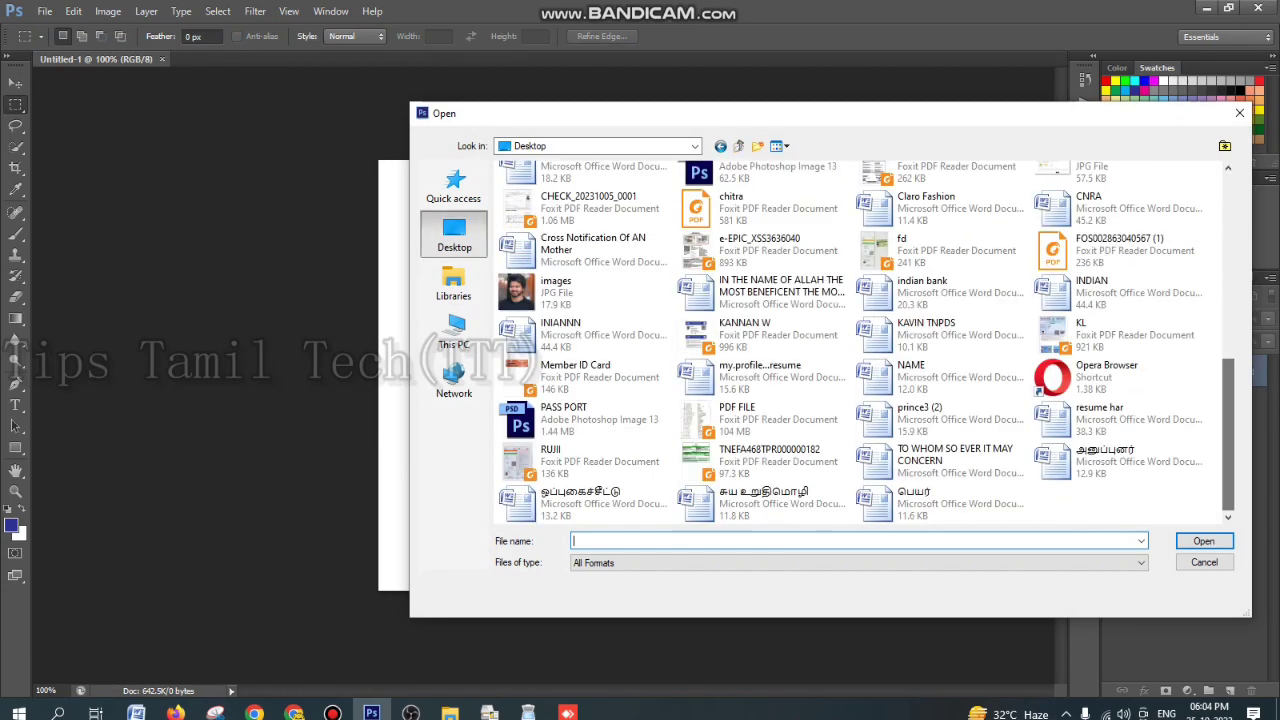
{"action": "left_click", "coordinate": [556, 290]}
{"action": "double_click", "coordinate": [556, 290]}
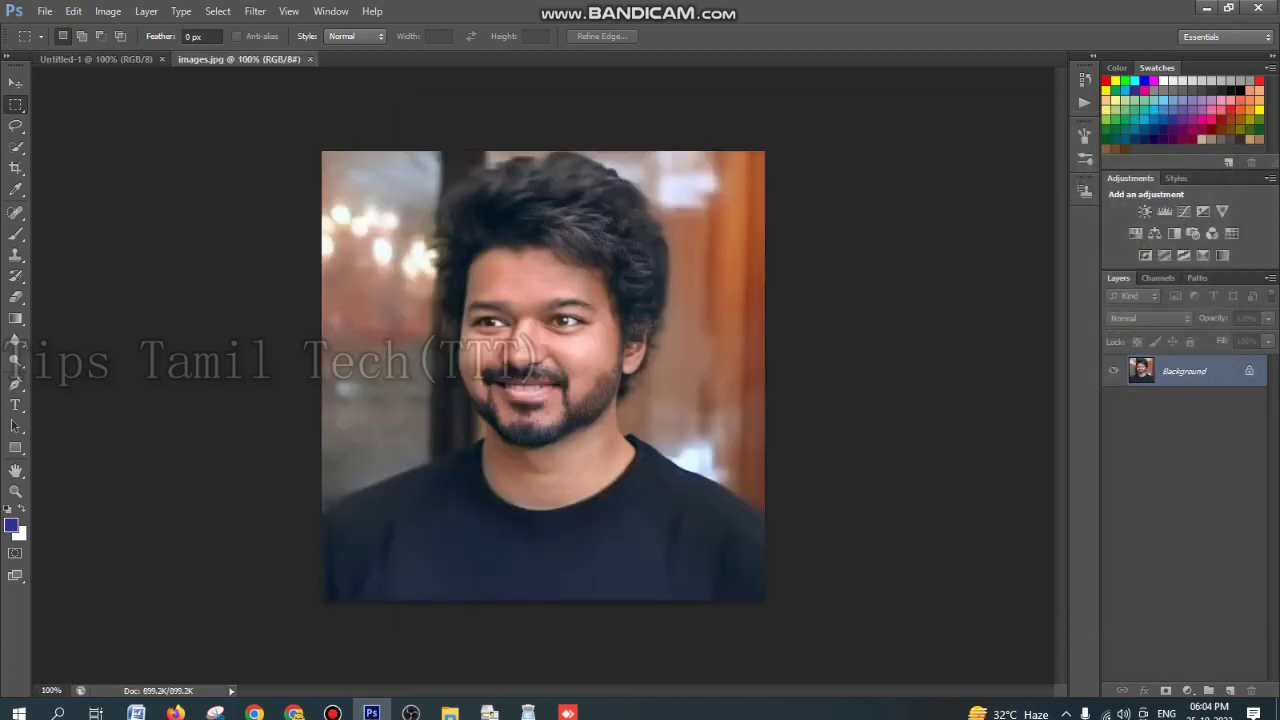
Cut a portrait-shaped area of the photo and paste it into Untitled-1 as a new layer.
{"action": "left_click_drag", "start_coordinate": [377, 153], "coordinate": [738, 587]}
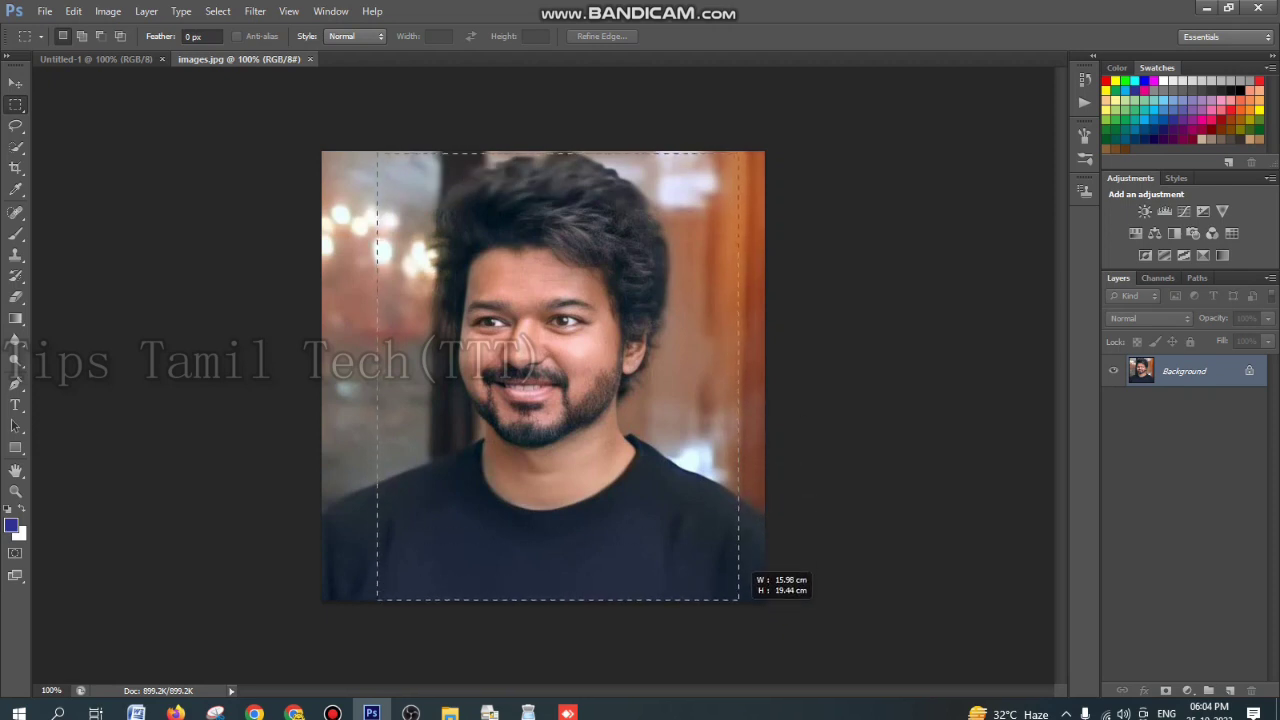
{"action": "left_click_drag", "start_coordinate": [738, 587], "coordinate": [738, 600]}
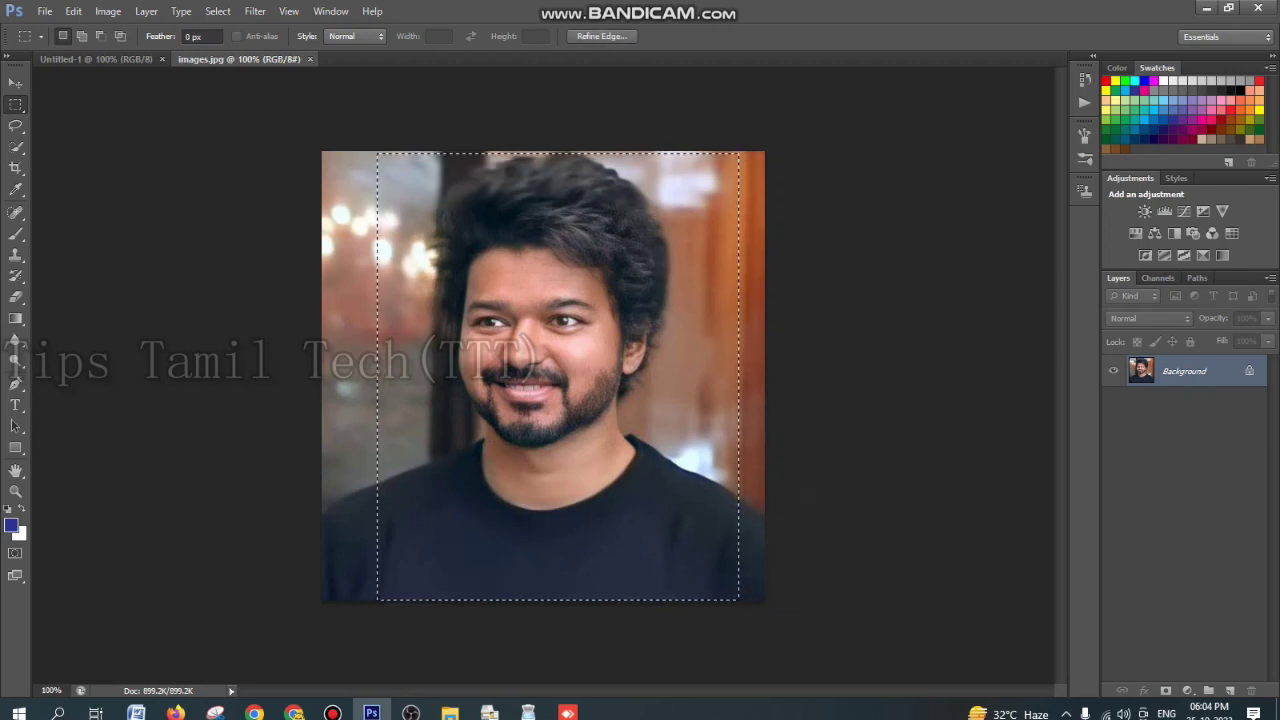
{"action": "key", "text": "ctrl+d"}
{"action": "mouse_move", "coordinate": [389, 153]}
{"action": "left_mouse_down"}
{"action": "mouse_move", "coordinate": [712, 578]}
{"action": "mouse_move", "coordinate": [712, 600]}
{"action": "left_mouse_up"}
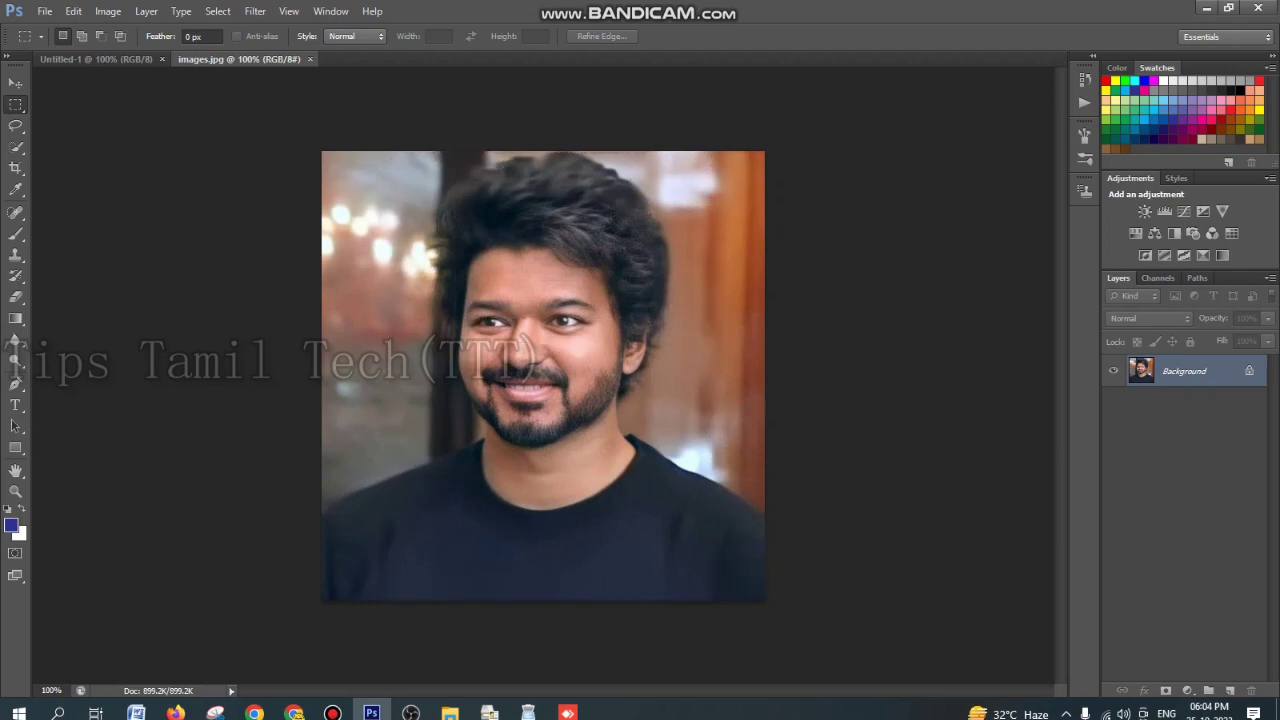
{"action": "key", "text": "ctrl+d"}
{"action": "left_click_drag", "start_coordinate": [349, 153], "coordinate": [756, 593]}
{"action": "key", "text": "BackSpace"}
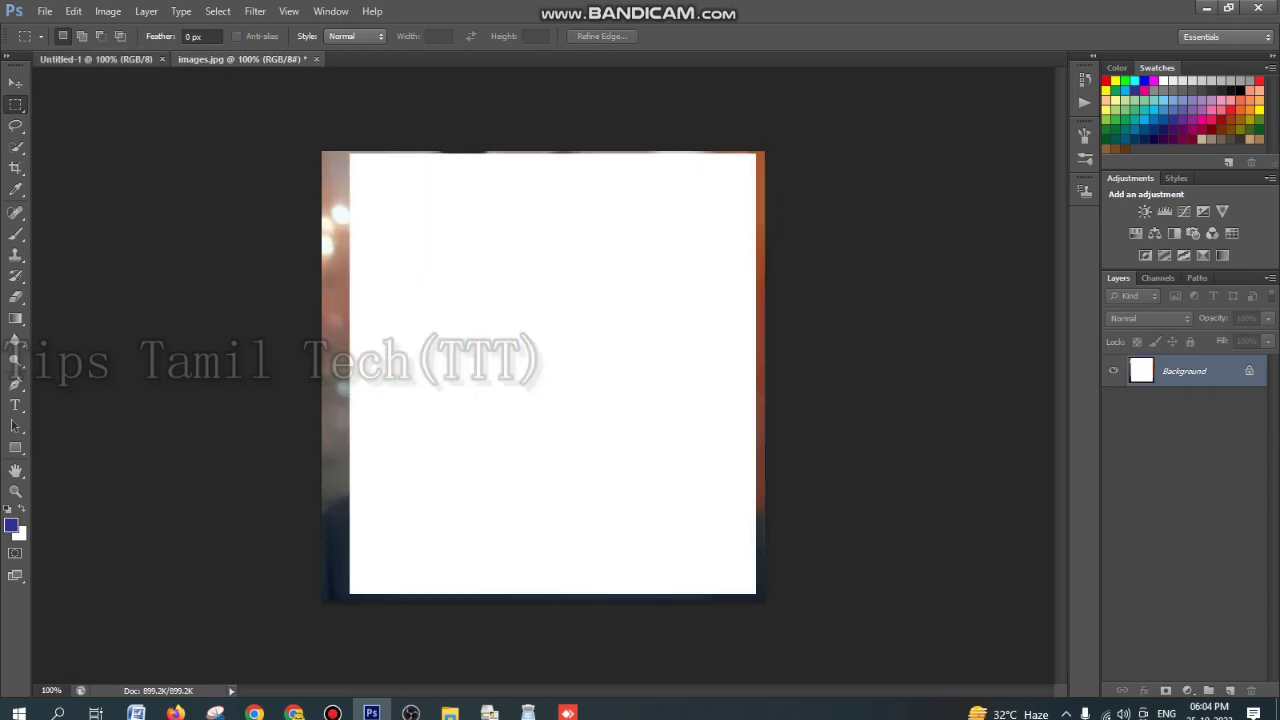
{"action": "key", "text": "ctrl+Tab"}
{"action": "key", "text": "ctrl+v"}
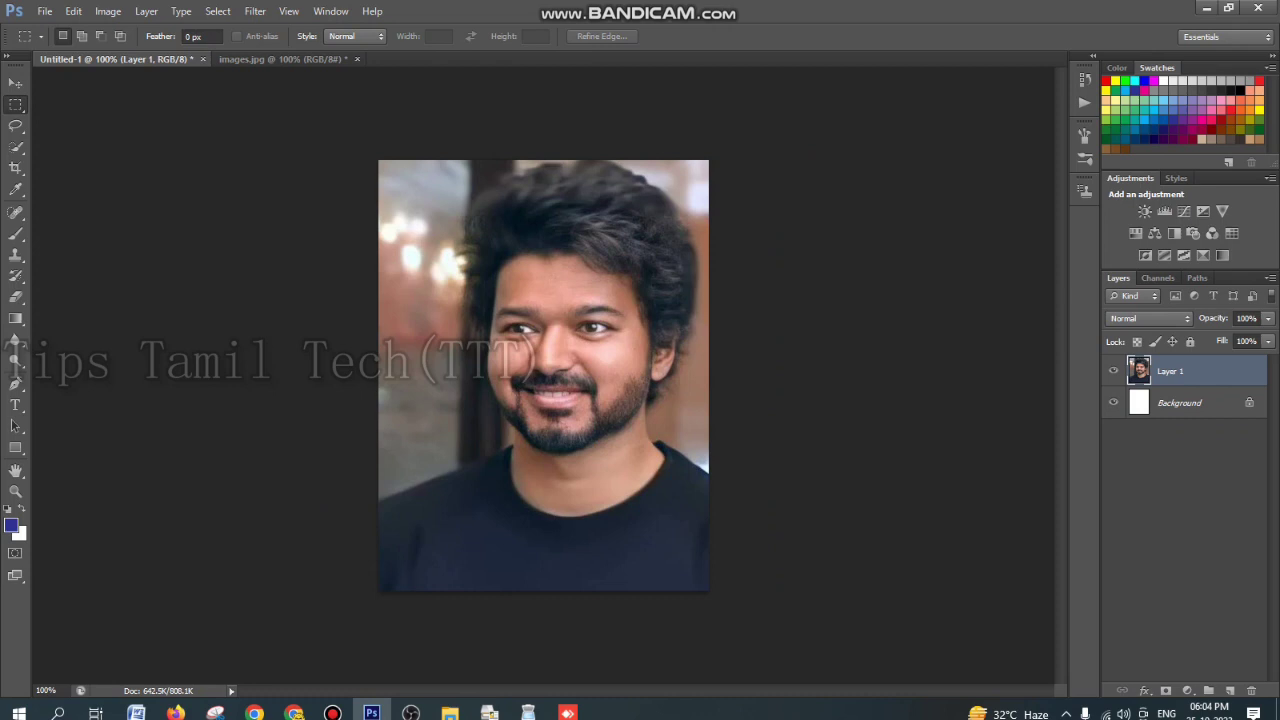
Scale the pasted portrait to the canvas edges: 81.30% width, 97.79% height.
{"action": "key", "text": "ctrl+t"}
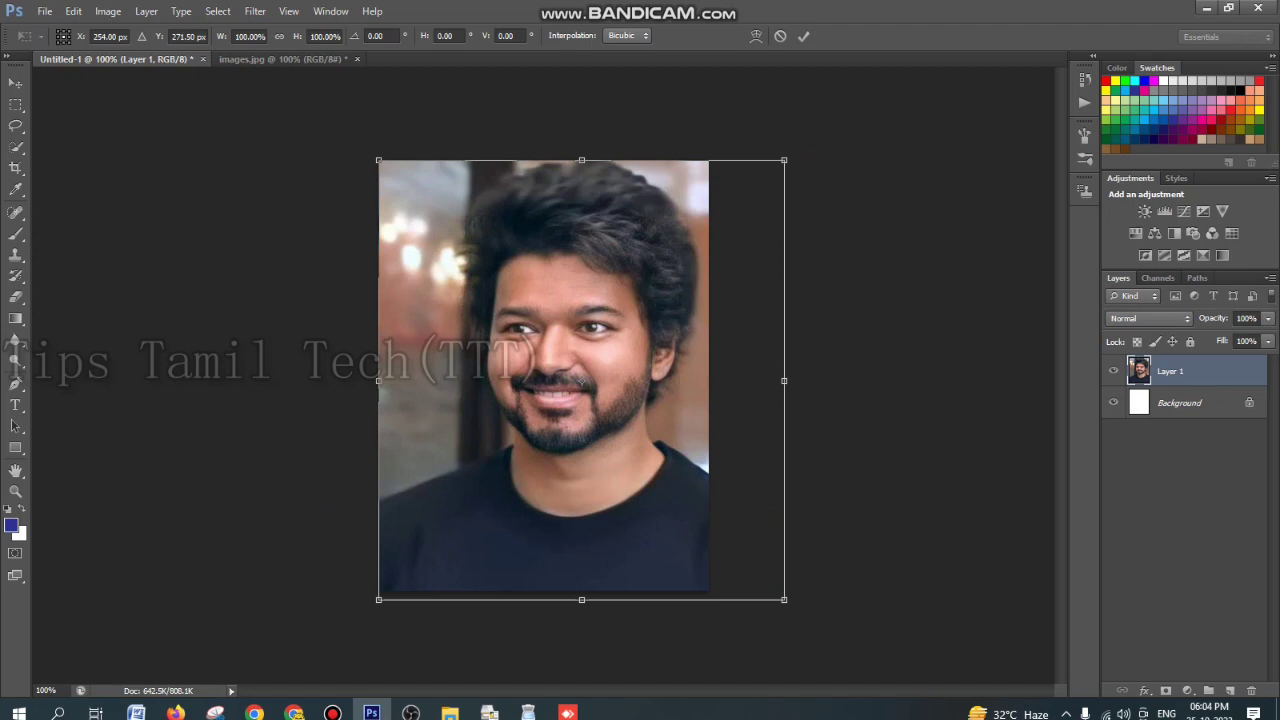
{"action": "left_click_drag", "start_coordinate": [784, 380], "coordinate": [708, 380]}
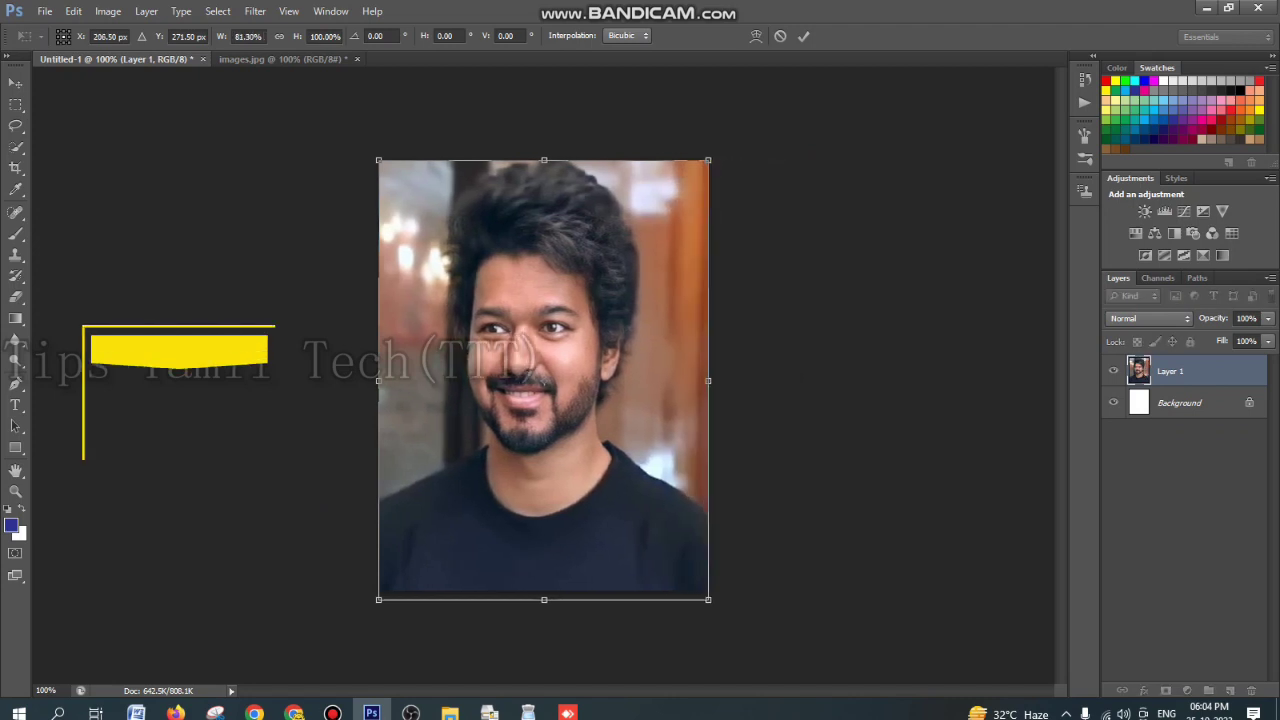
{"action": "left_click_drag", "start_coordinate": [544, 599], "coordinate": [544, 590]}
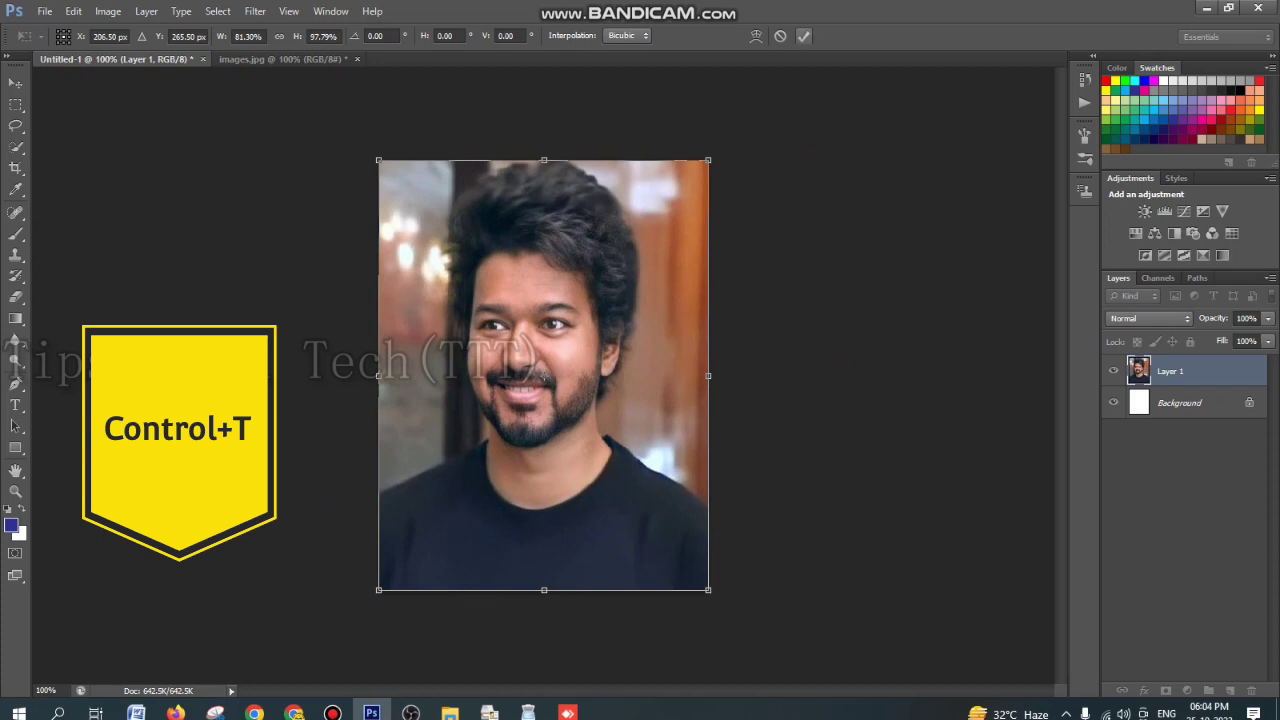
{"action": "left_click", "coordinate": [803, 36]}
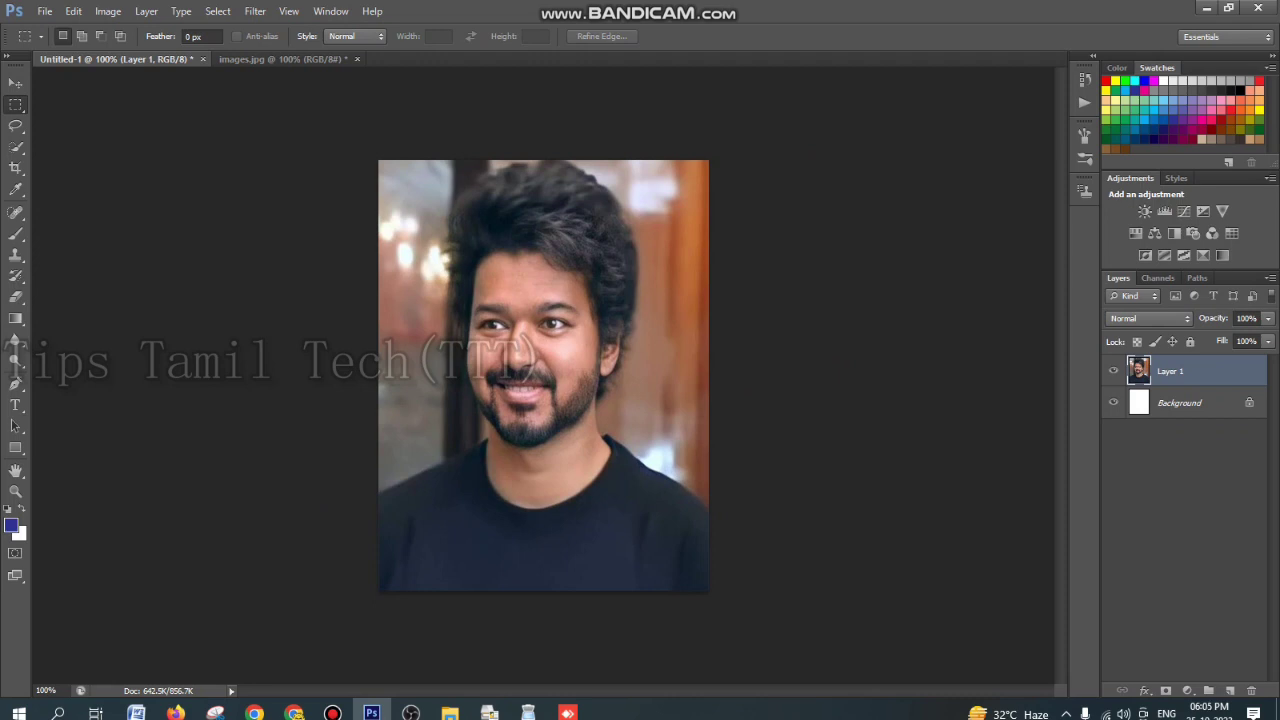
Change the canvas size to 3.7 cm wide by 4.7 cm tall.
{"action": "key", "text": "ctrl+alt+c"}
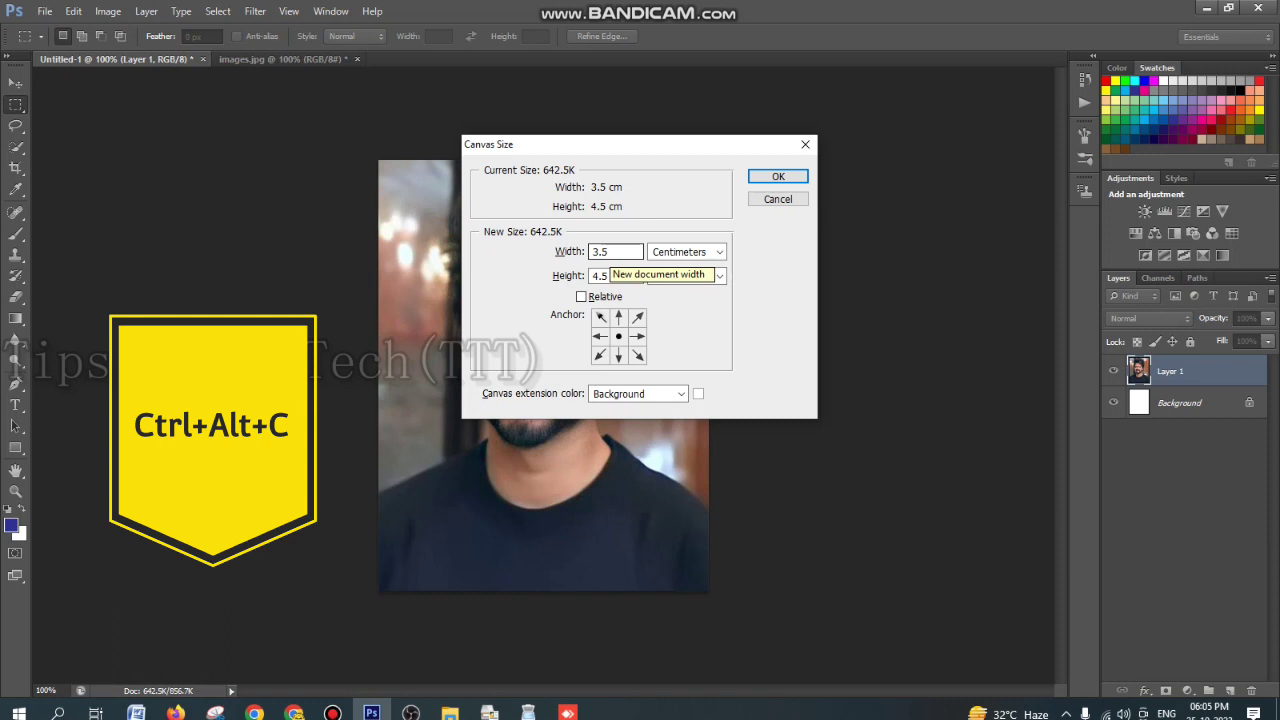
{"action": "left_click", "coordinate": [605, 251]}
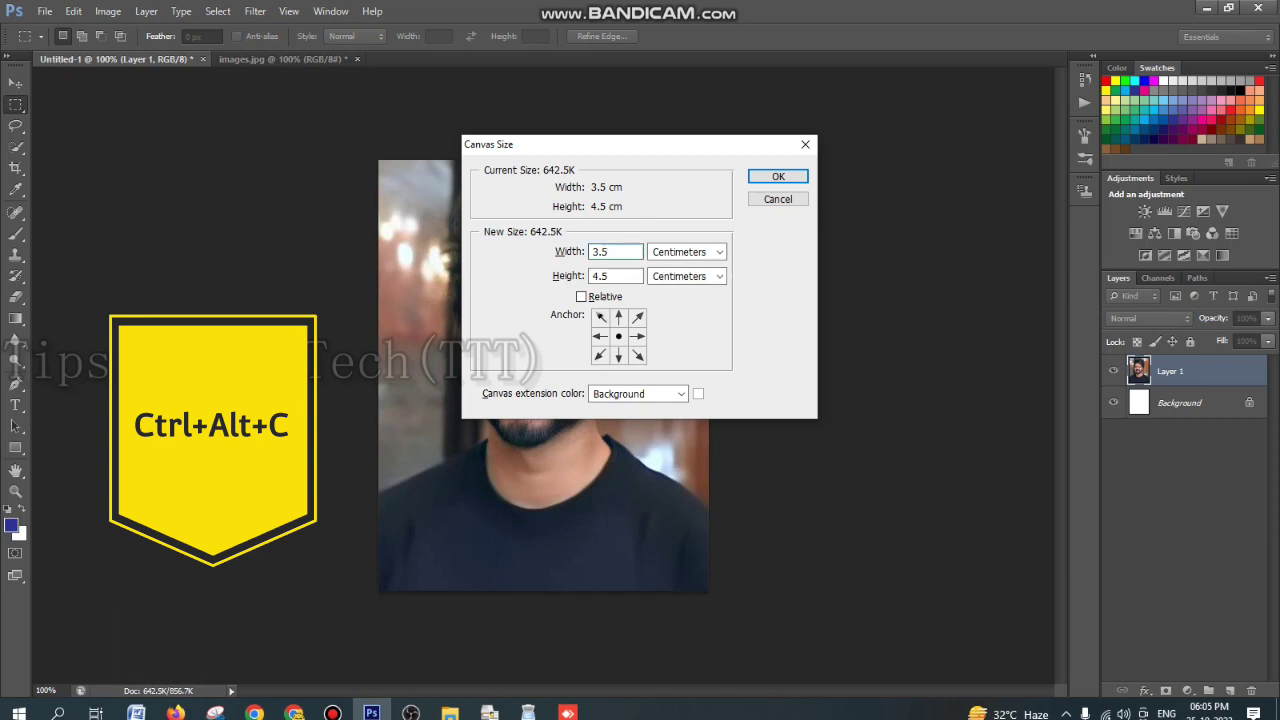
{"action": "key", "text": "BackSpace"}
{"action": "type", "text": "7"}
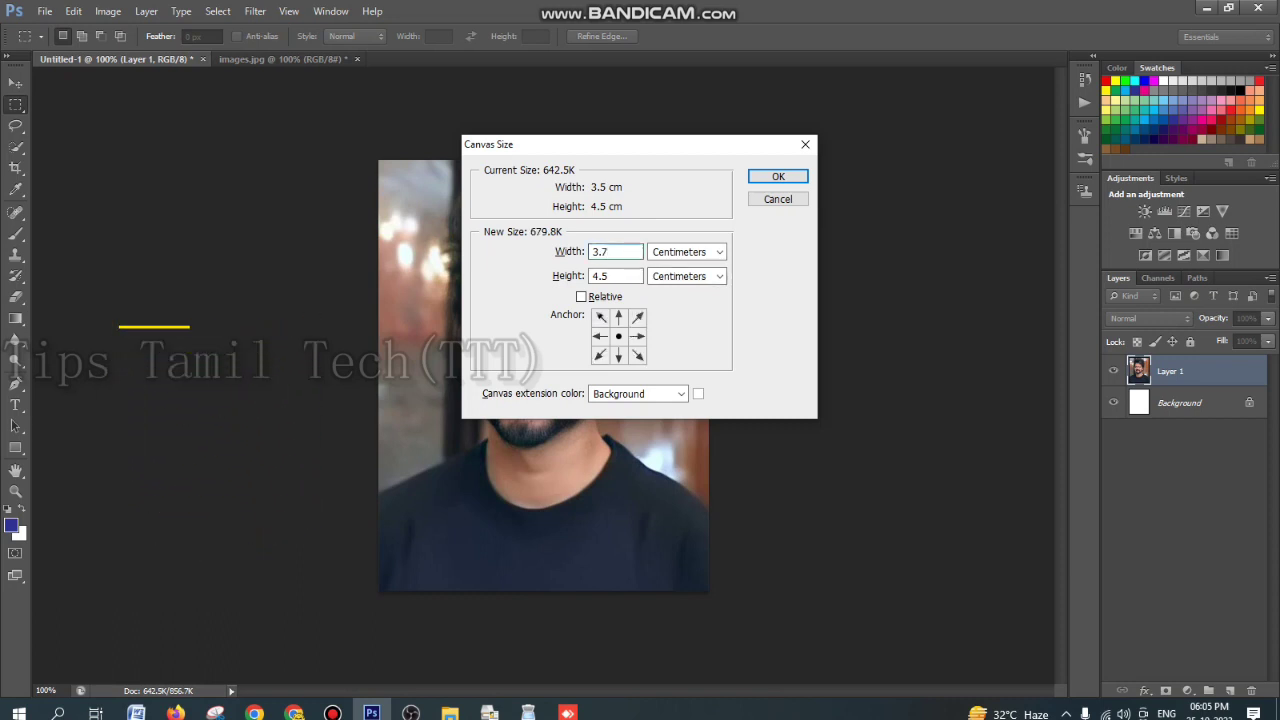
{"action": "key", "text": "Tab"}
{"action": "type", "text": "4.7"}
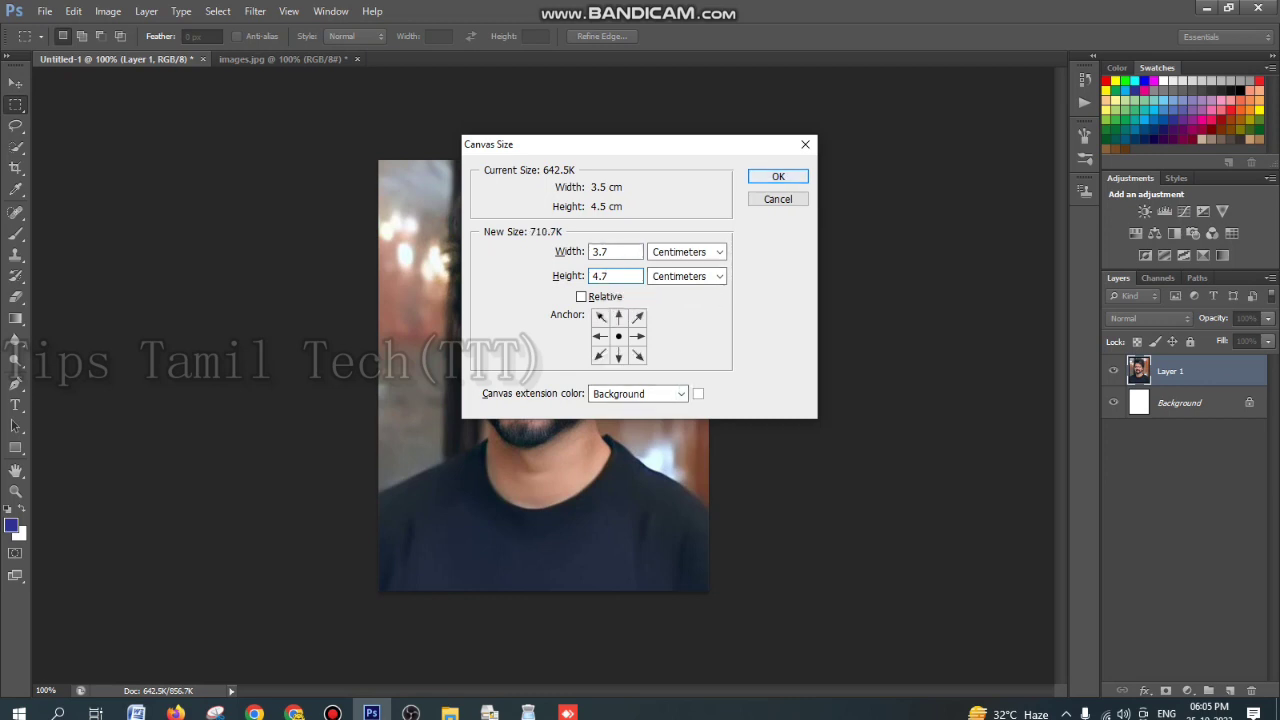
{"action": "key", "text": "Return"}
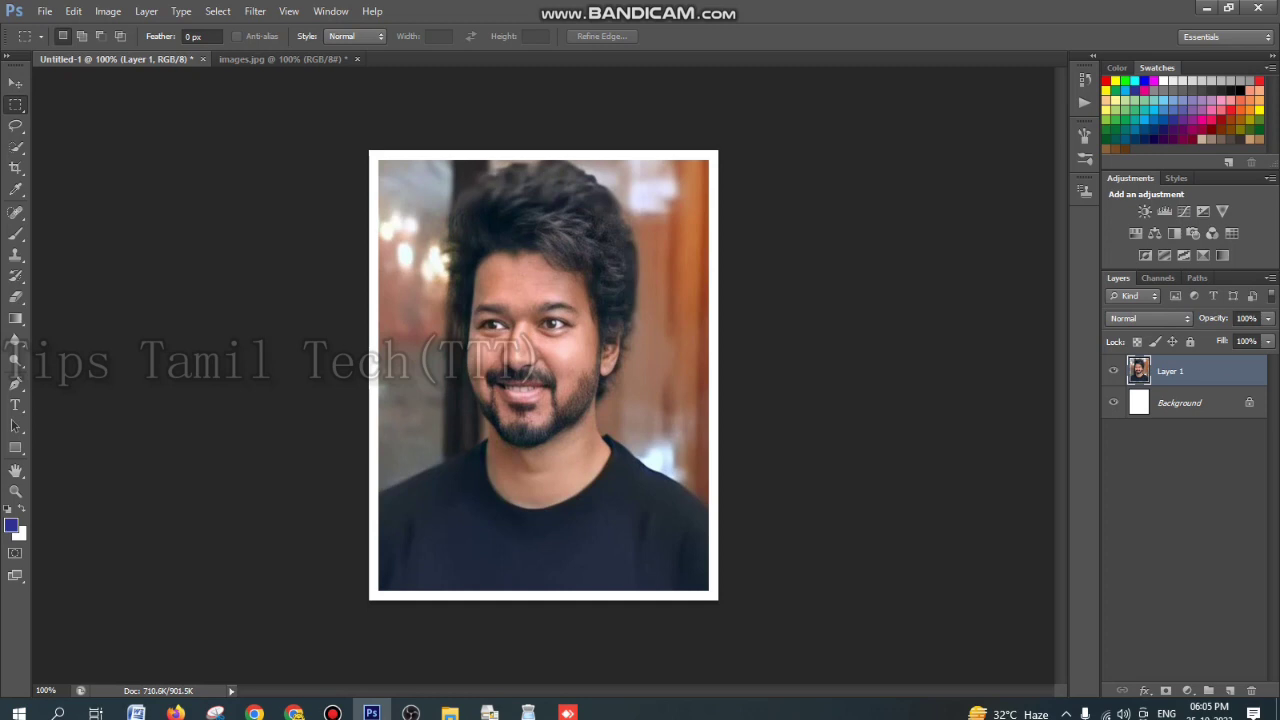
Define the bordered portrait as a custom pattern named 'v'.
{"action": "left_click", "coordinate": [45, 11]}
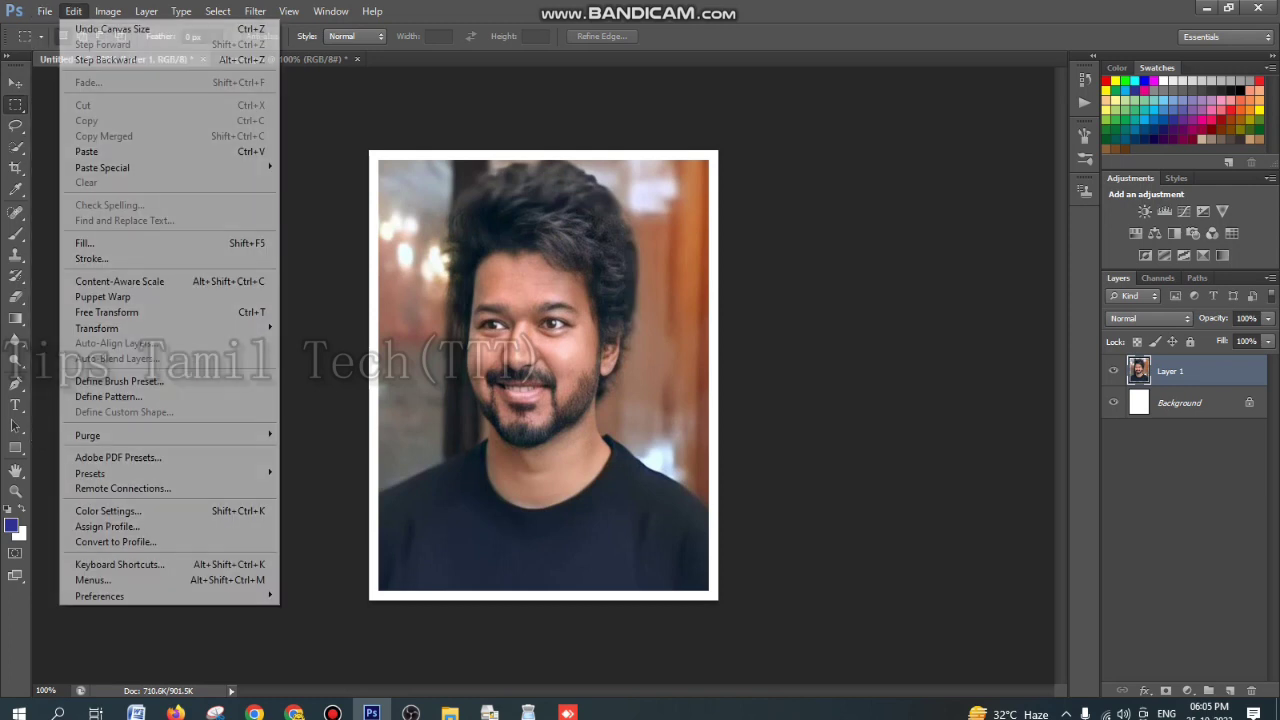
{"action": "mouse_move", "coordinate": [73, 11]}
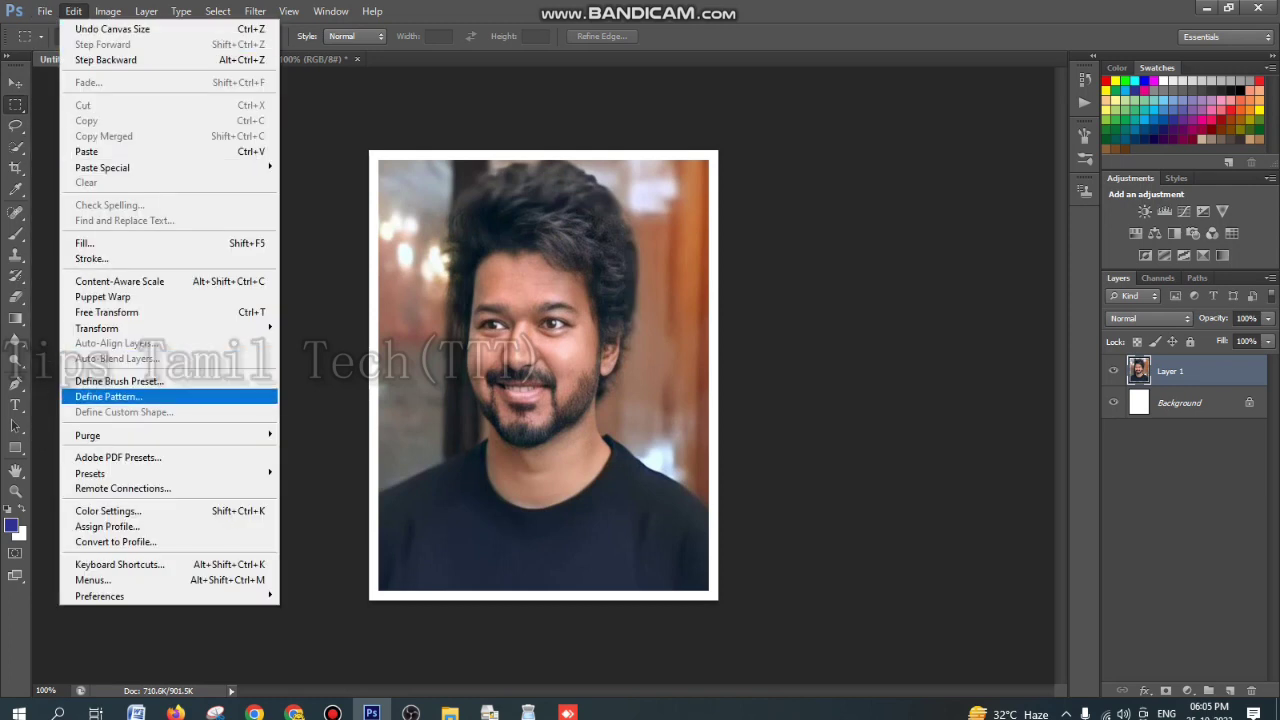
{"action": "left_click", "coordinate": [110, 396]}
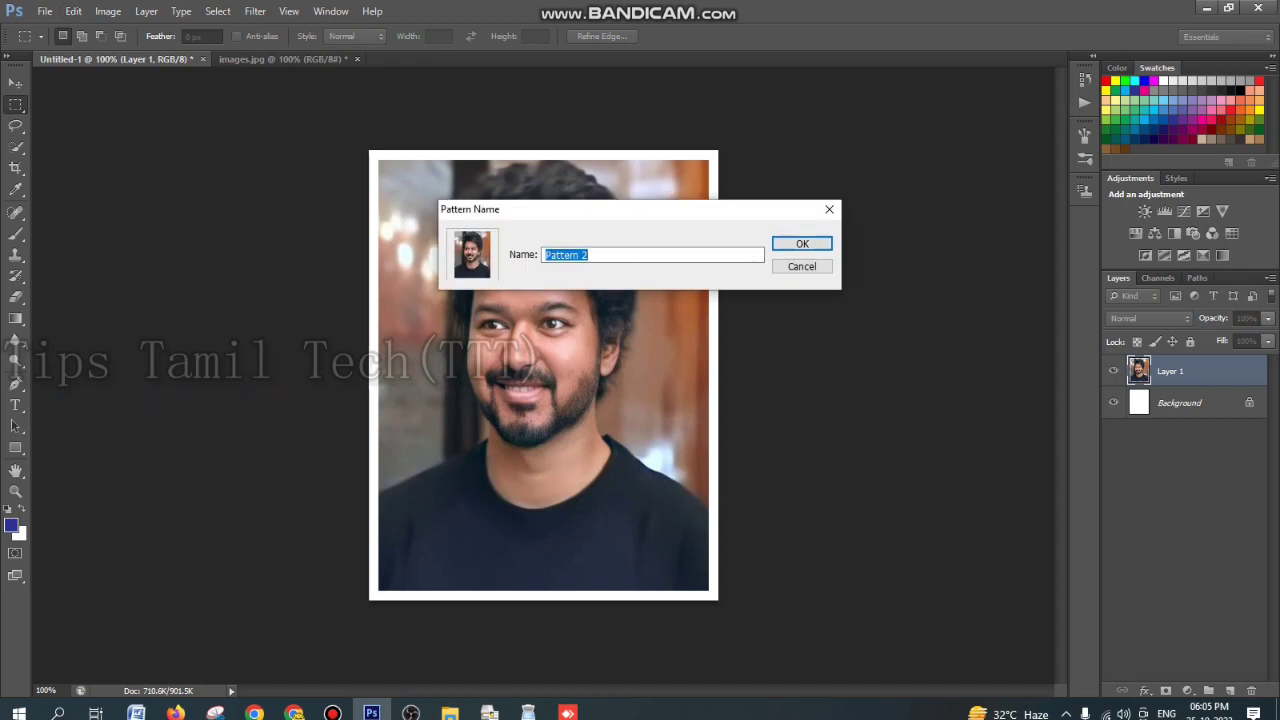
{"action": "type", "text": "vij"}
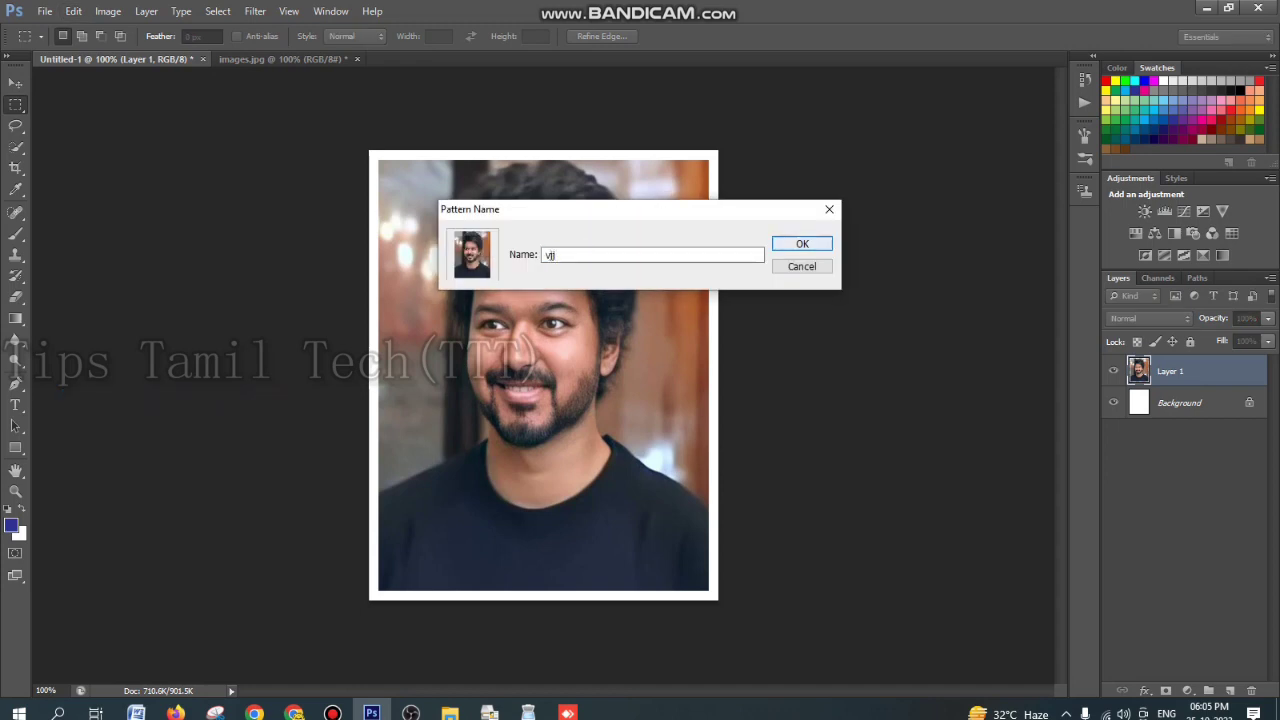
{"action": "key", "text": "Return"}
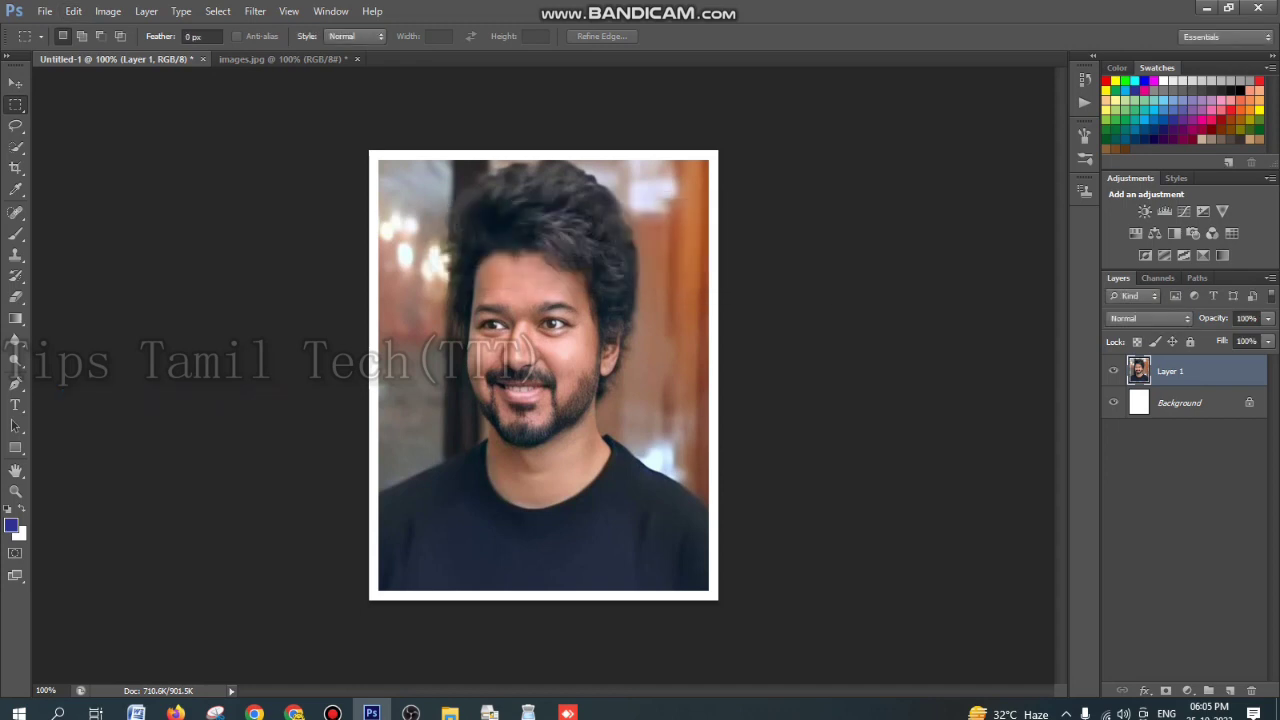
{"action": "left_click", "coordinate": [44, 11]}
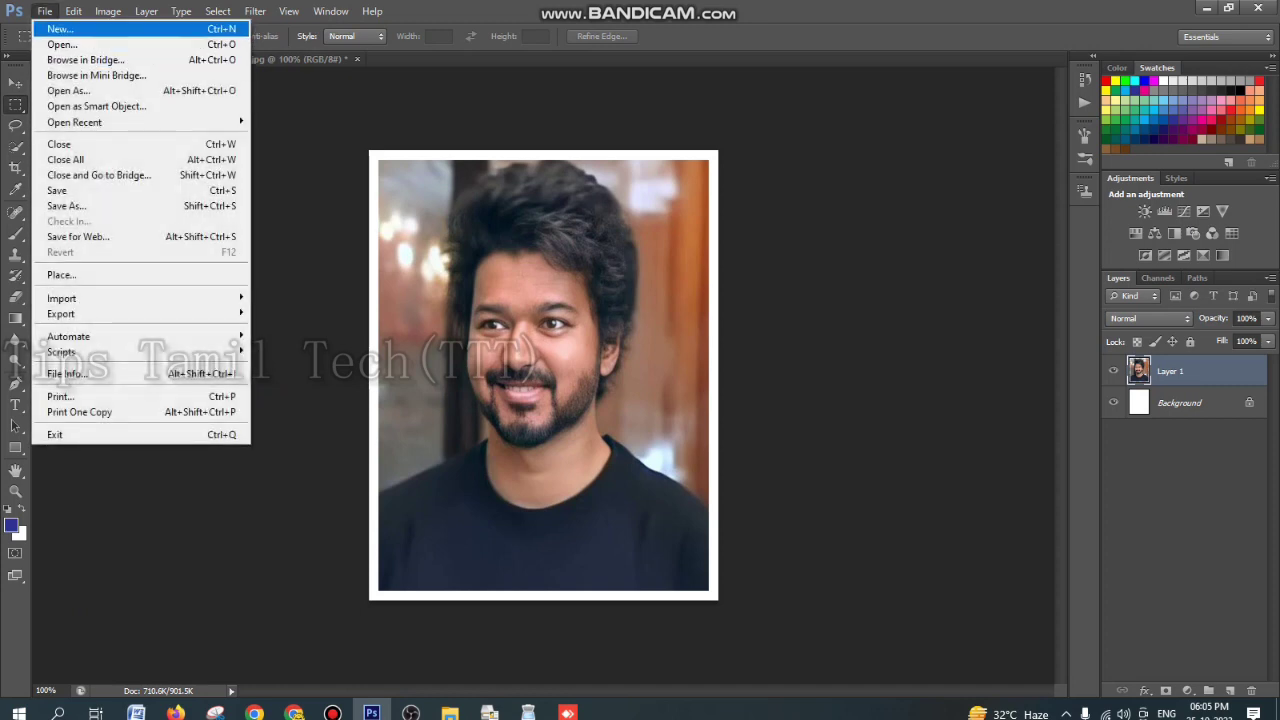
Start a new document, with the width field ready for editing.
{"action": "left_click", "coordinate": [60, 29]}
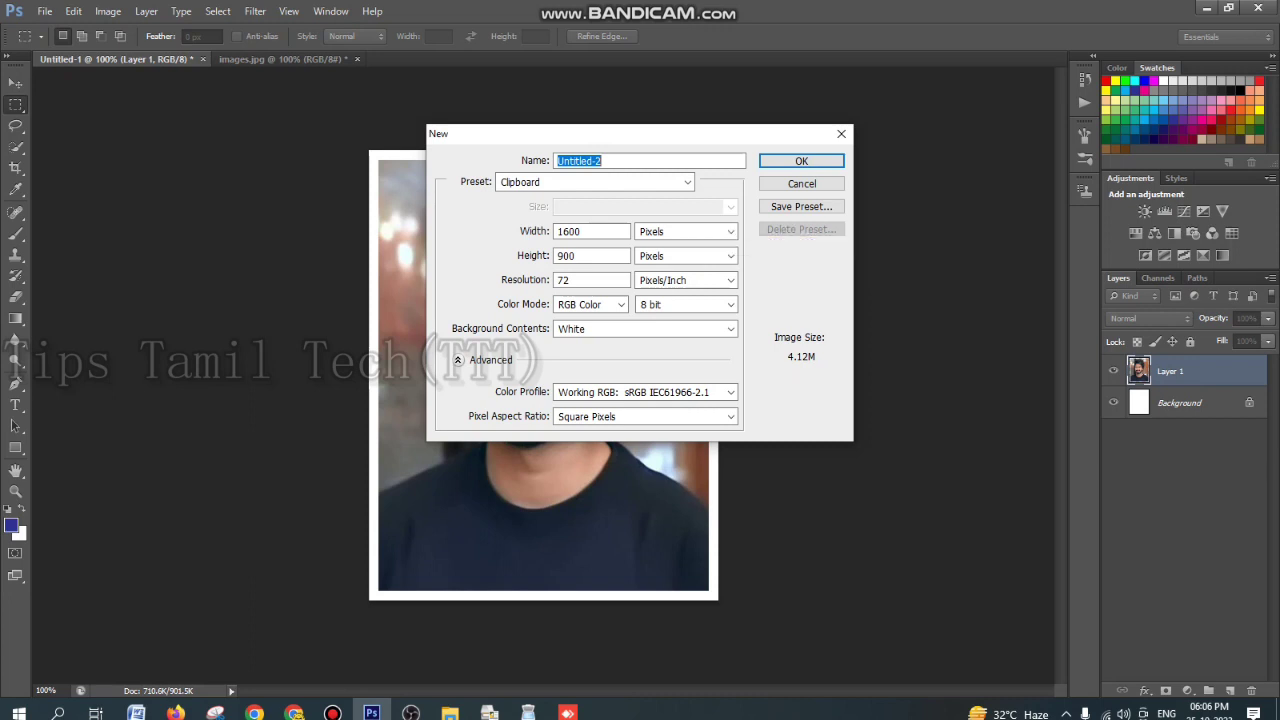
{"action": "key", "text": "Tab"}
{"action": "key", "text": "Tab"}
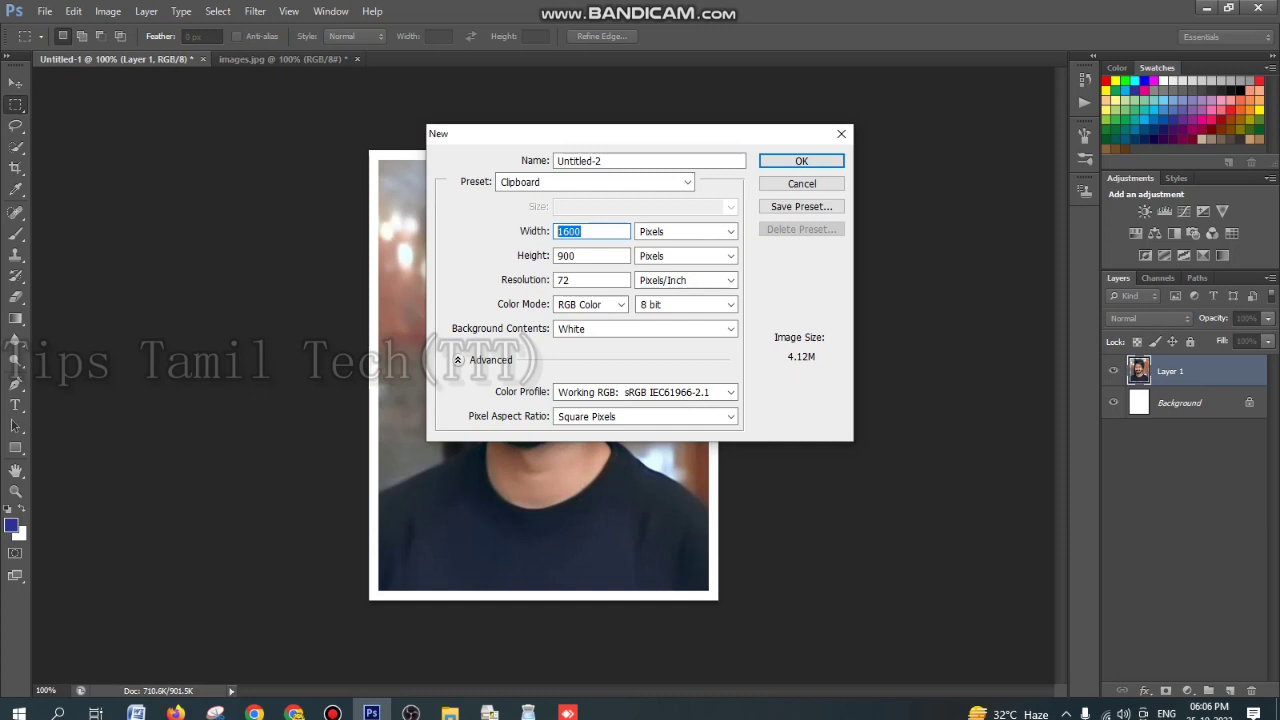
Make the new document 6 × 4 inches at 300 pixels per inch.
{"action": "type", "text": "6"}
{"action": "left_click", "coordinate": [685, 231]}
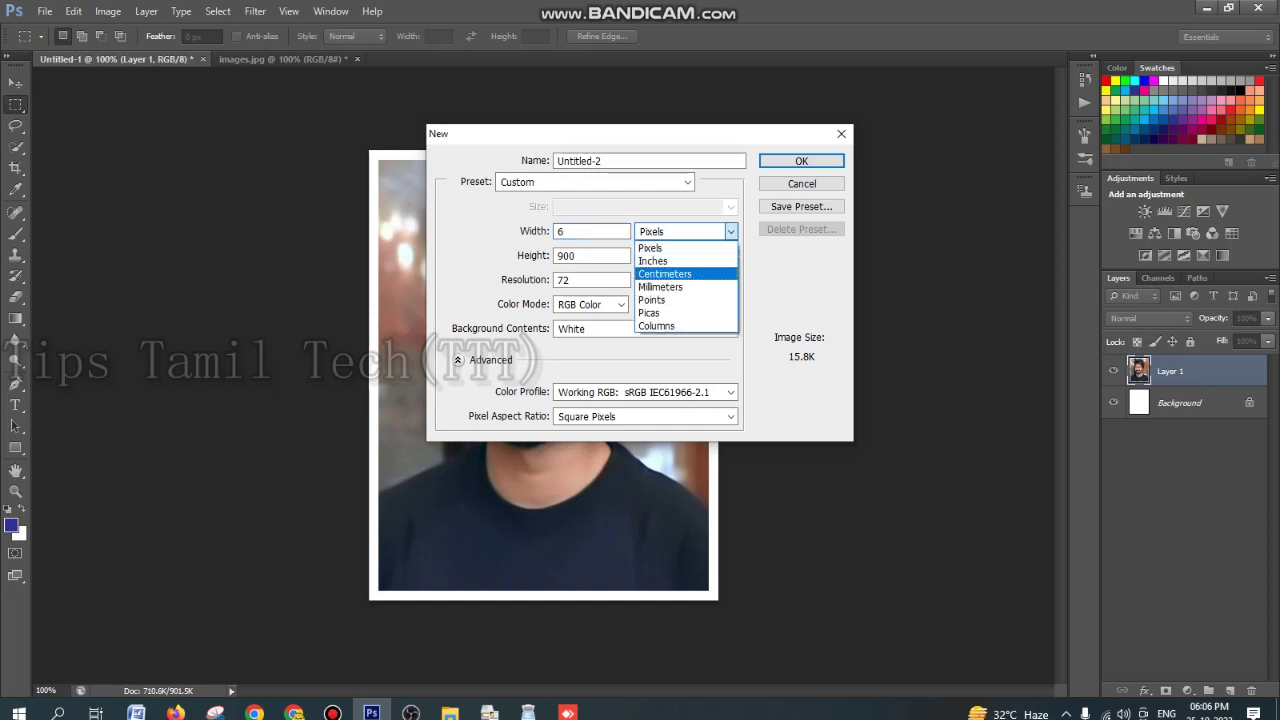
{"action": "left_click", "coordinate": [653, 260]}
{"action": "key", "text": "shift+Tab"}
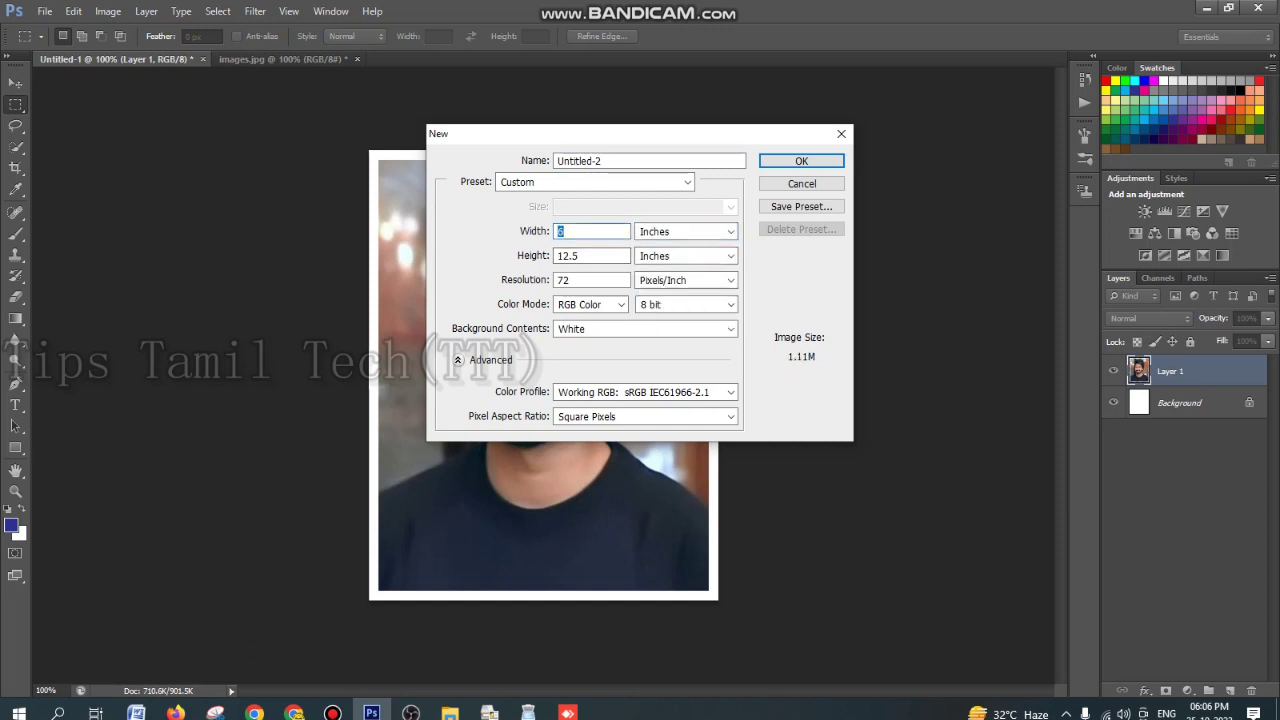
{"action": "key", "text": "Tab"}
{"action": "type", "text": "4"}
{"action": "key", "text": "Tab"}
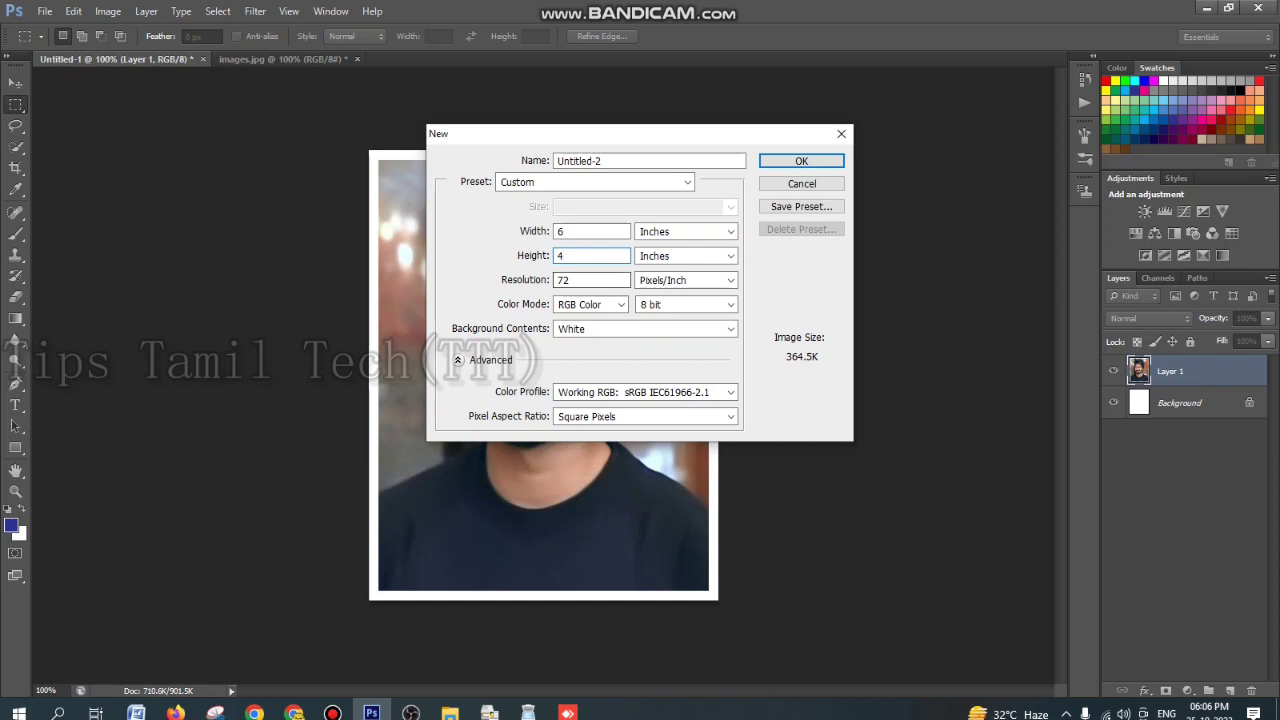
{"action": "type", "text": "300"}
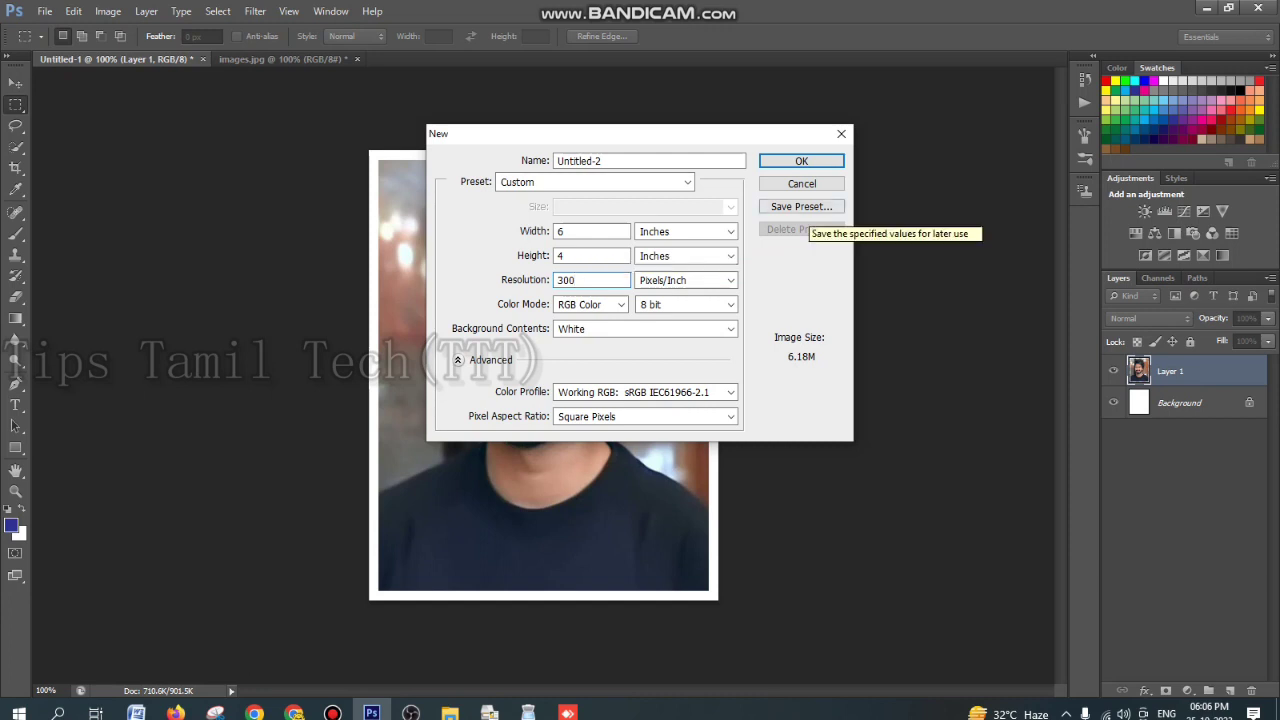
{"action": "left_click", "coordinate": [801, 161]}
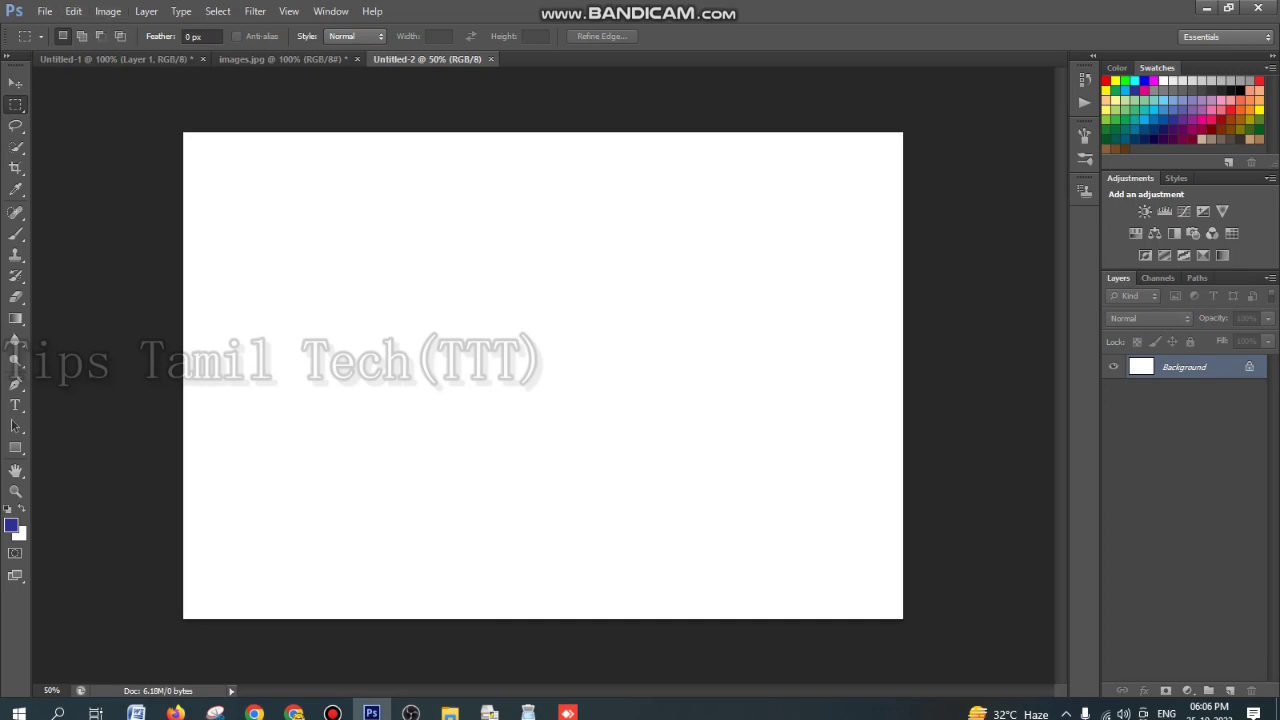
Bring up the Fill dialog for the blank 6 × 4 inch sheet.
{"action": "left_click", "coordinate": [45, 11]}
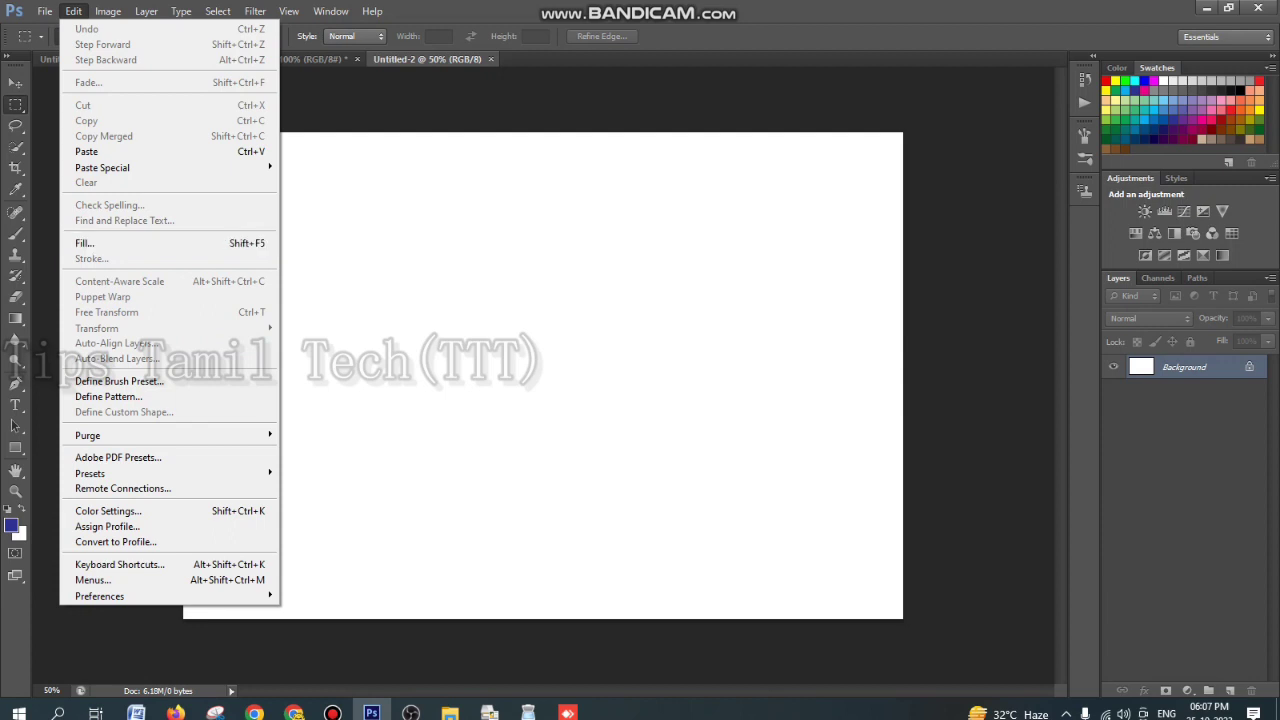
{"action": "key", "text": "Escape"}
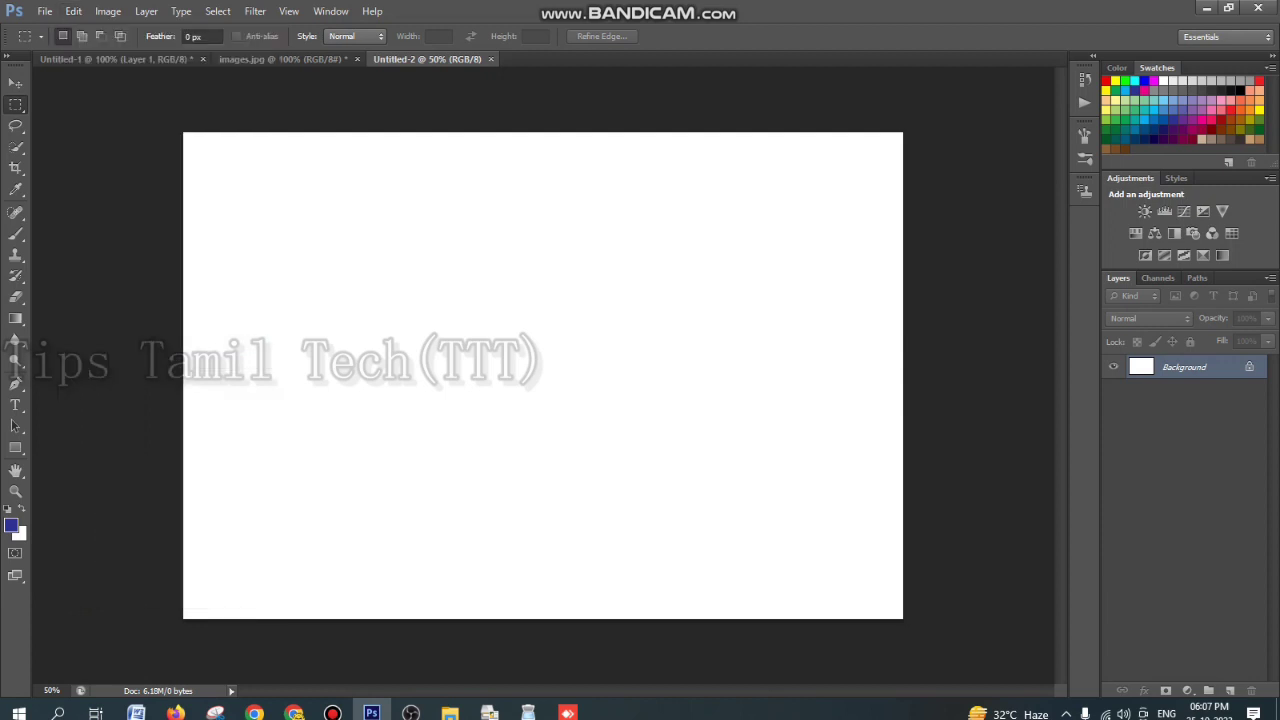
{"action": "key", "text": "shift+F5"}
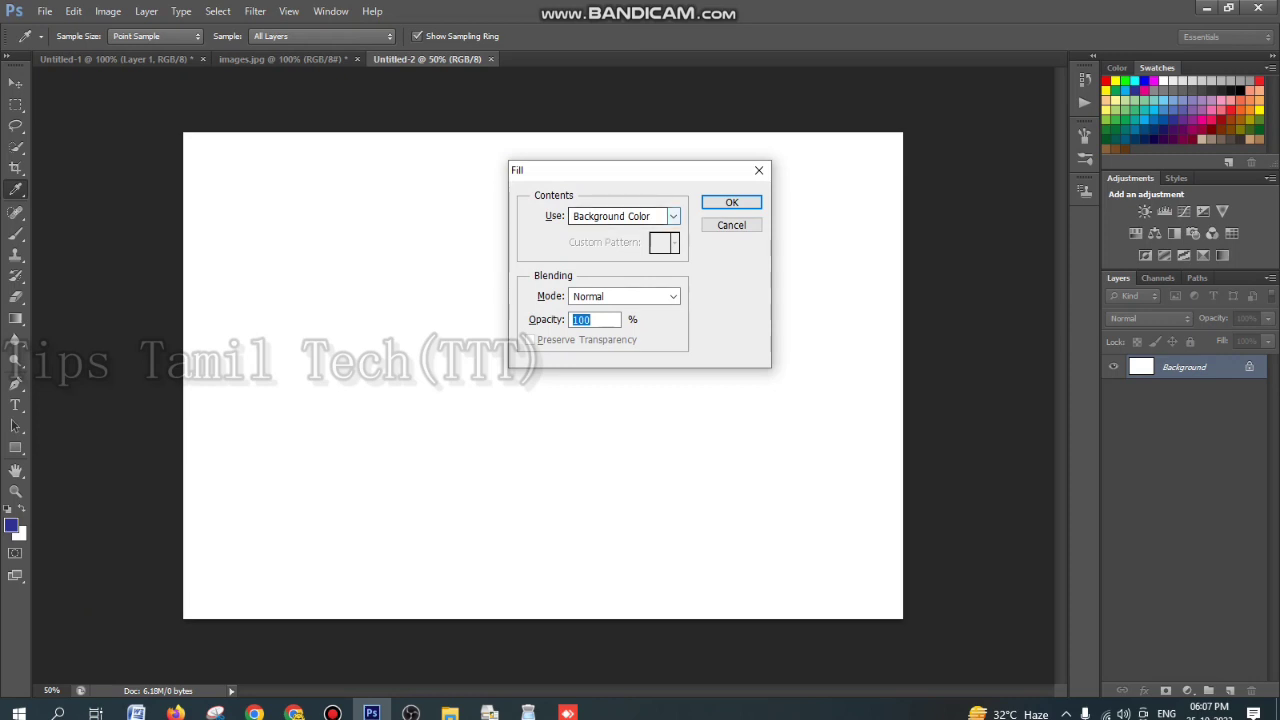
Fill the sheet with the custom bordered-portrait pattern.
{"action": "left_click", "coordinate": [620, 216]}
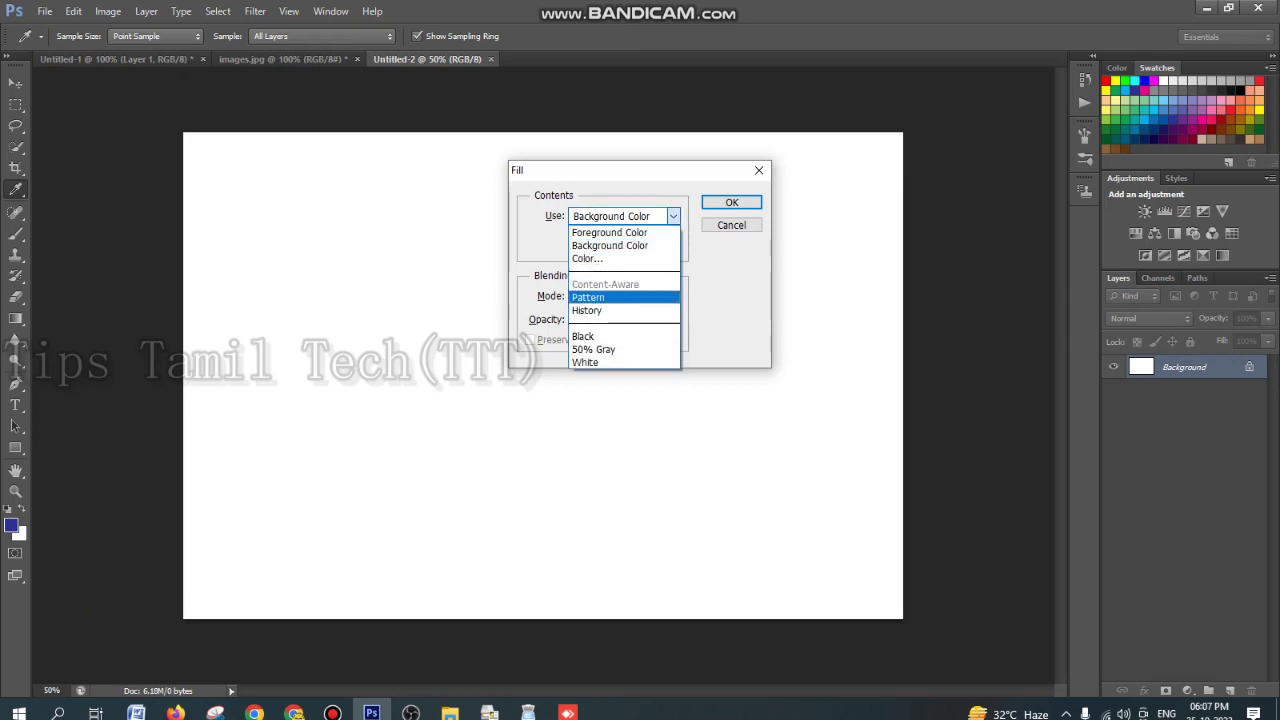
{"action": "left_click", "coordinate": [620, 297]}
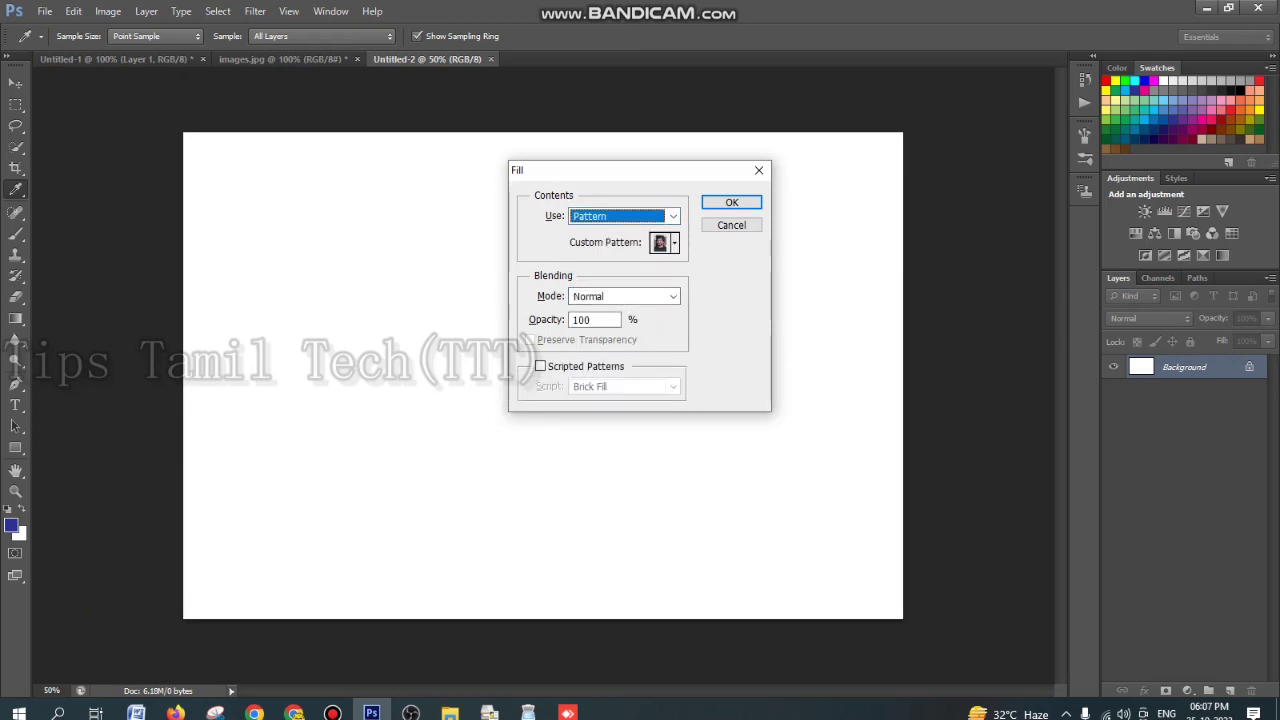
{"action": "left_click", "coordinate": [674, 242]}
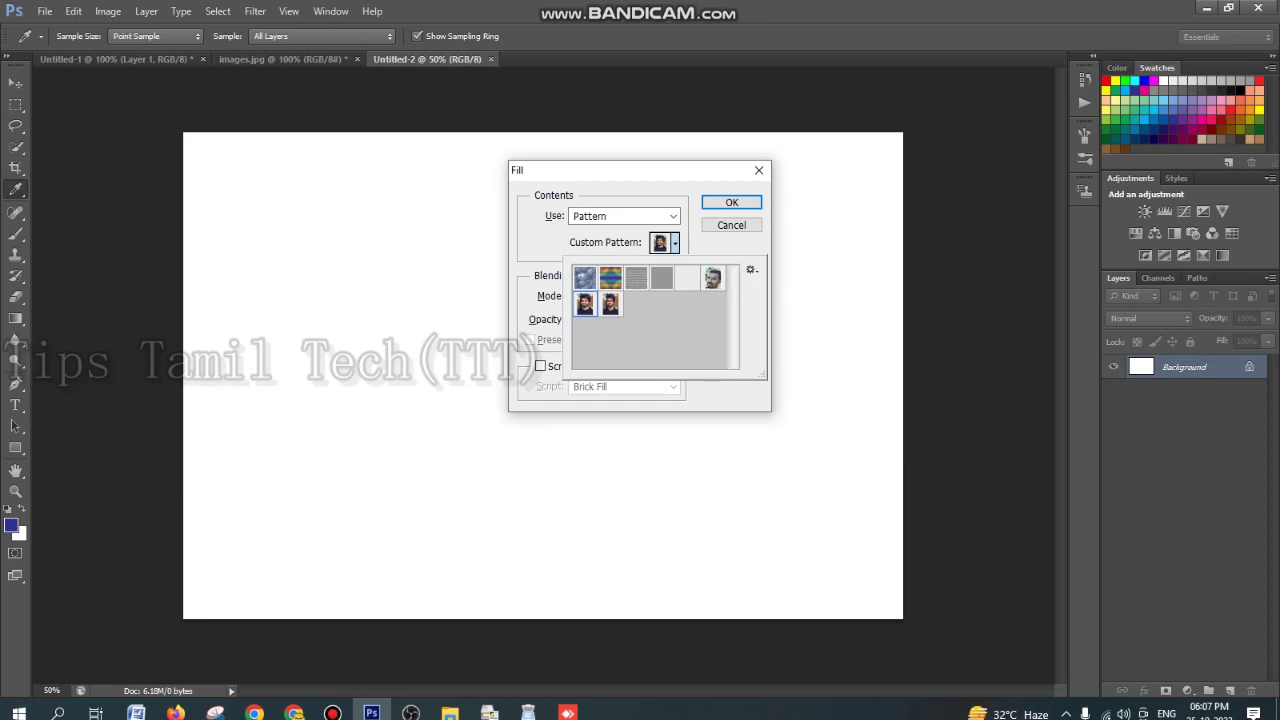
{"action": "left_click", "coordinate": [610, 304]}
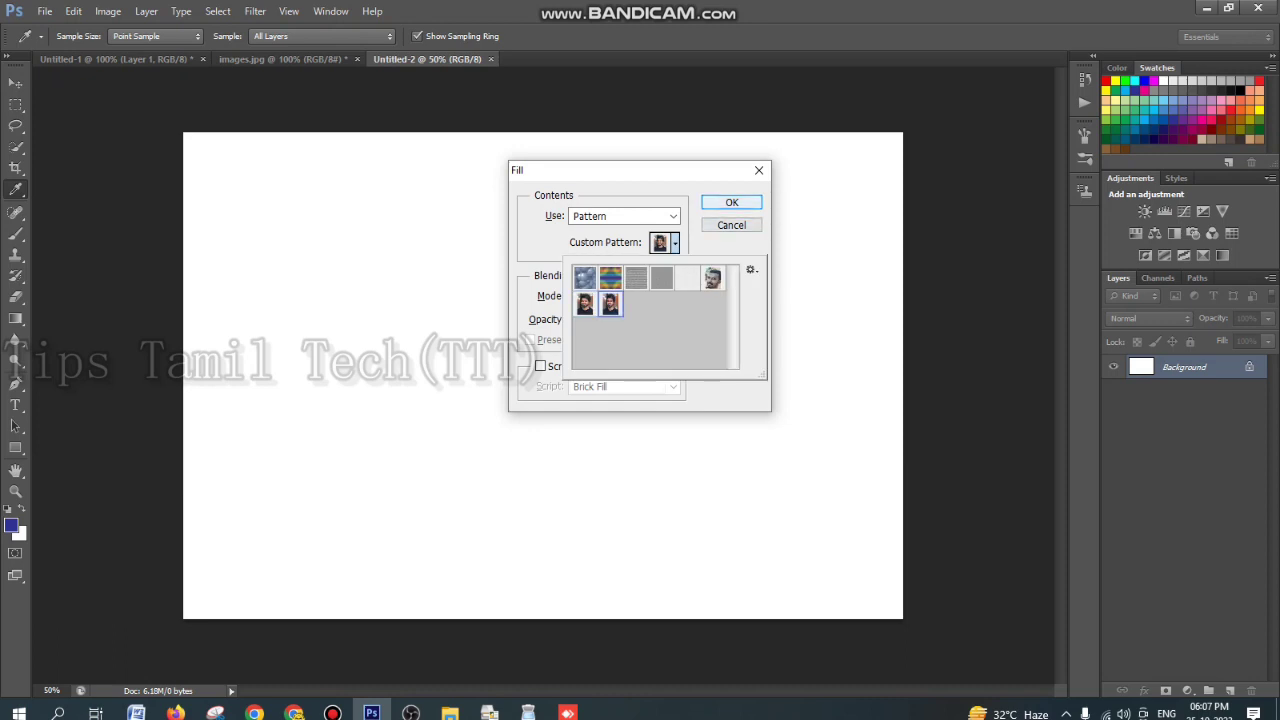
{"action": "left_click", "coordinate": [731, 202]}
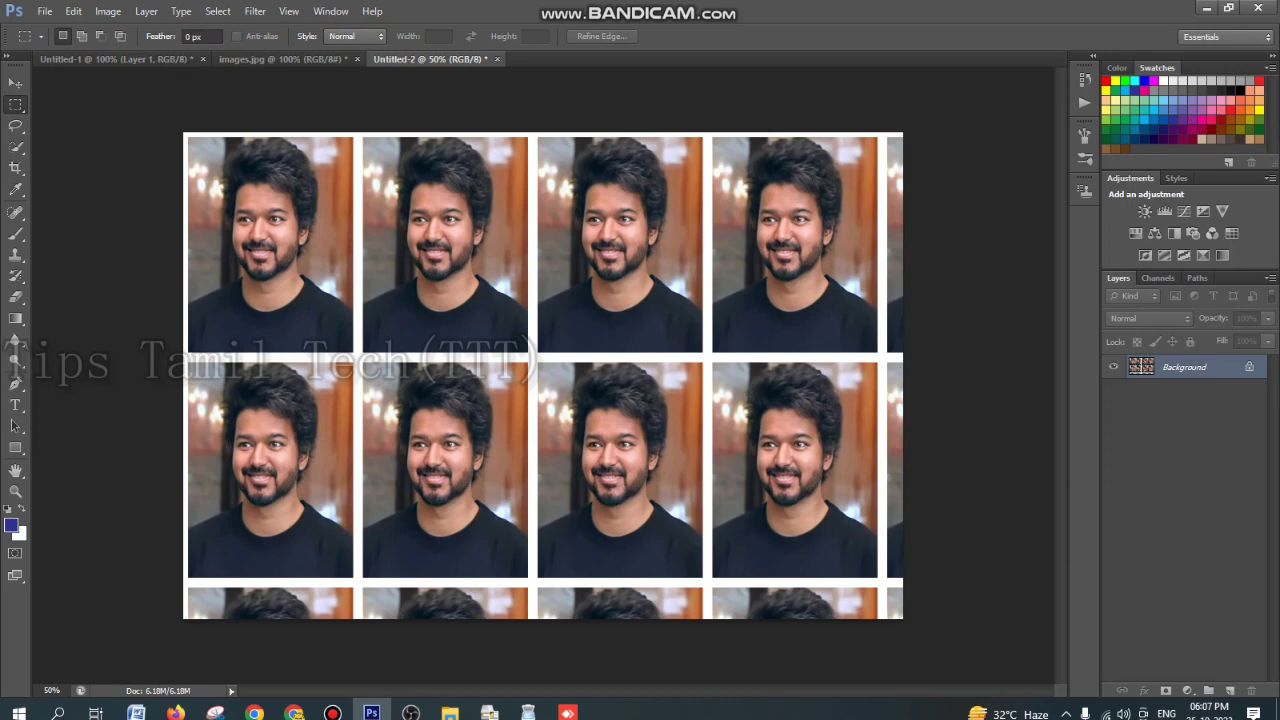
Fill the cut-off portrait strip along the right edge with white background colour.
{"action": "left_click_drag", "start_coordinate": [880, 134], "coordinate": [903, 618]}
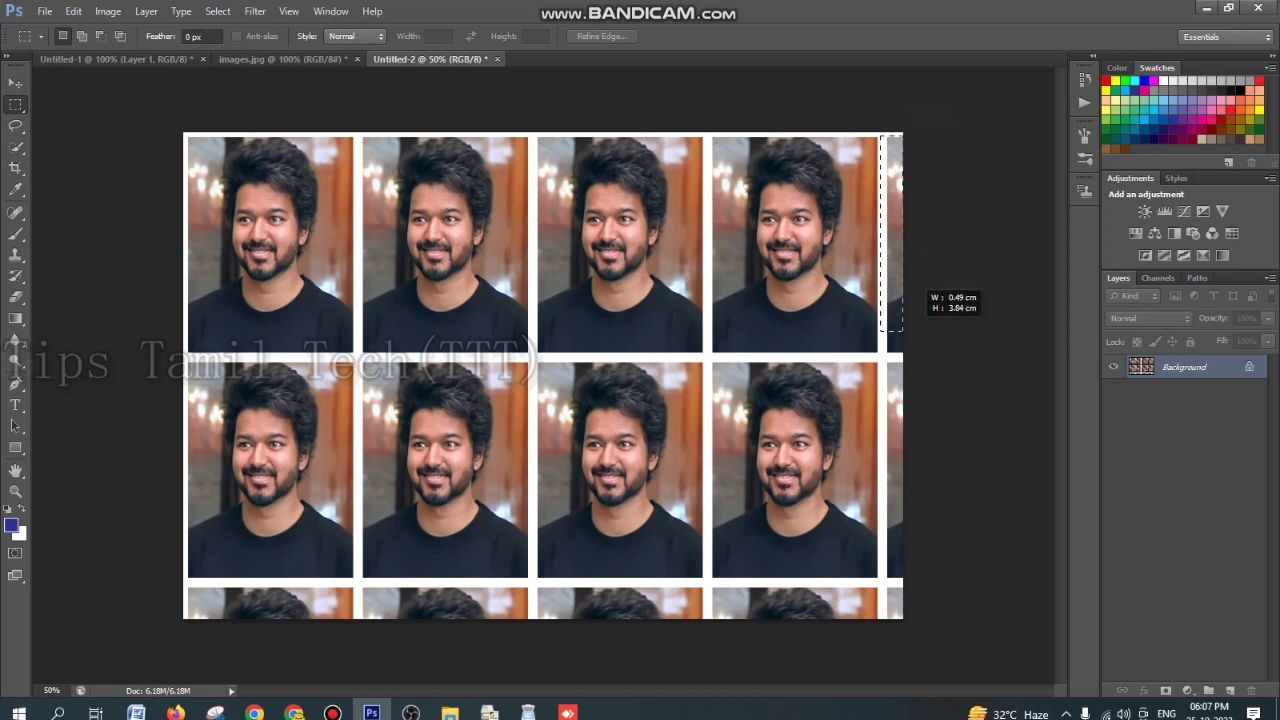
{"action": "key", "text": "shift+F5"}
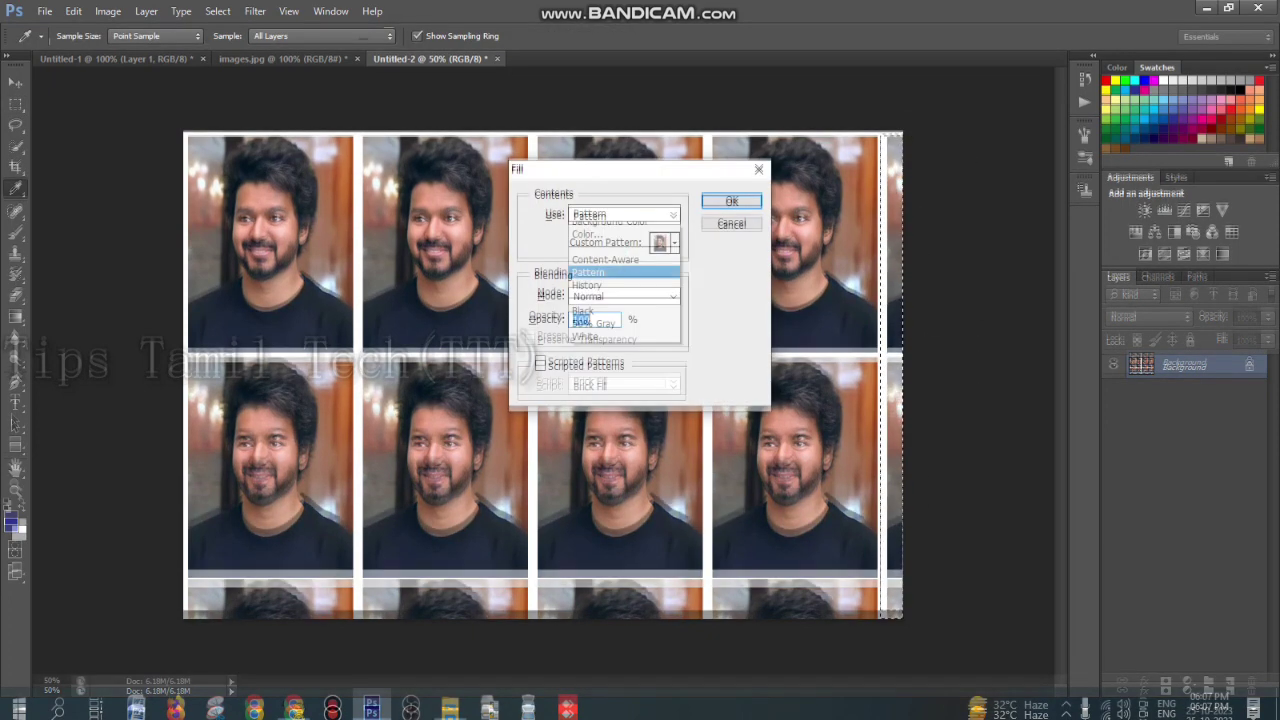
{"action": "left_click", "coordinate": [624, 216]}
{"action": "left_click", "coordinate": [609, 245]}
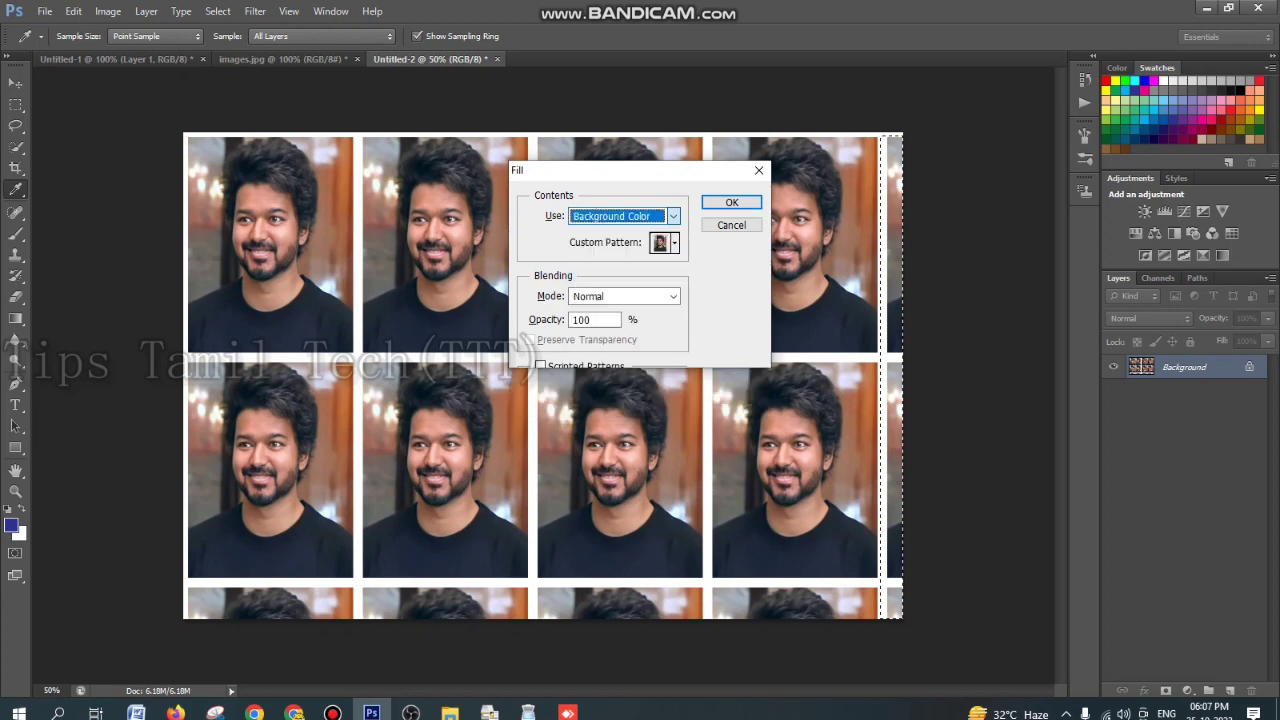
{"action": "key", "text": "Return"}
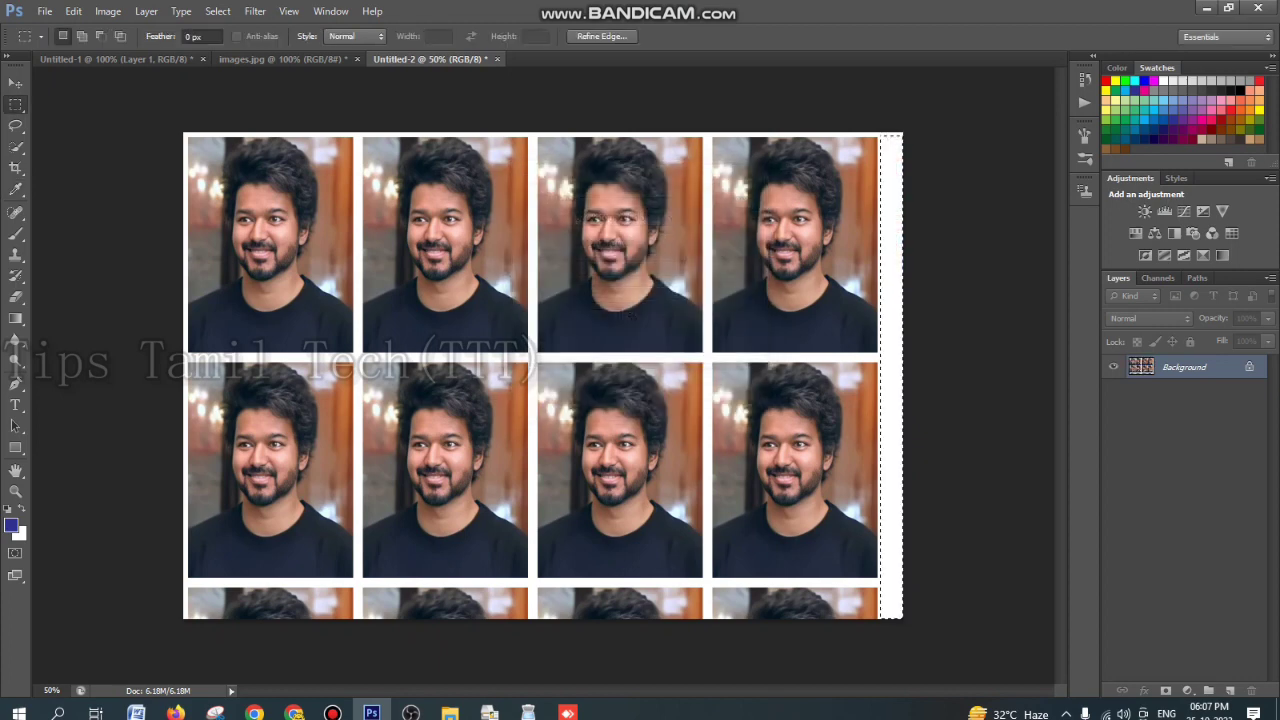
{"action": "key", "text": "ctrl+d"}
Fill the cut-off bottom strip with white, then select the entire sheet.
{"action": "left_click_drag", "start_coordinate": [183, 582], "coordinate": [950, 628]}
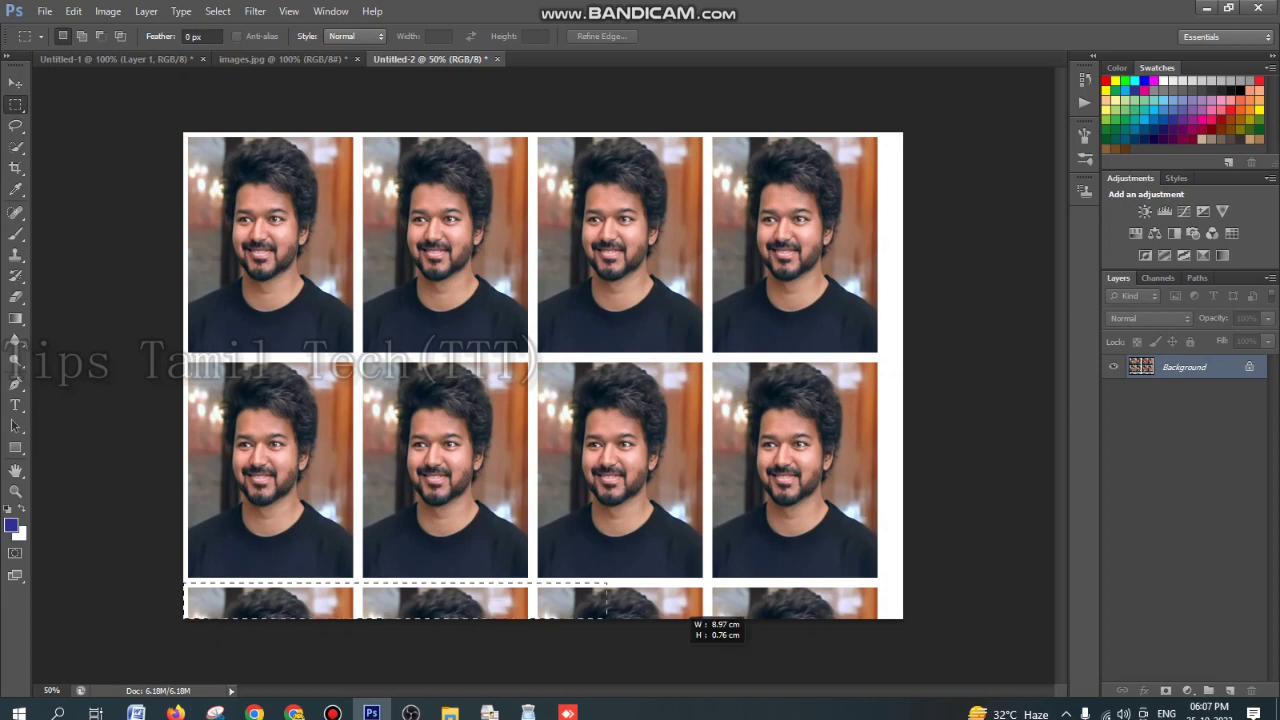
{"action": "key", "text": "i"}
{"action": "key", "text": "shift+F5"}
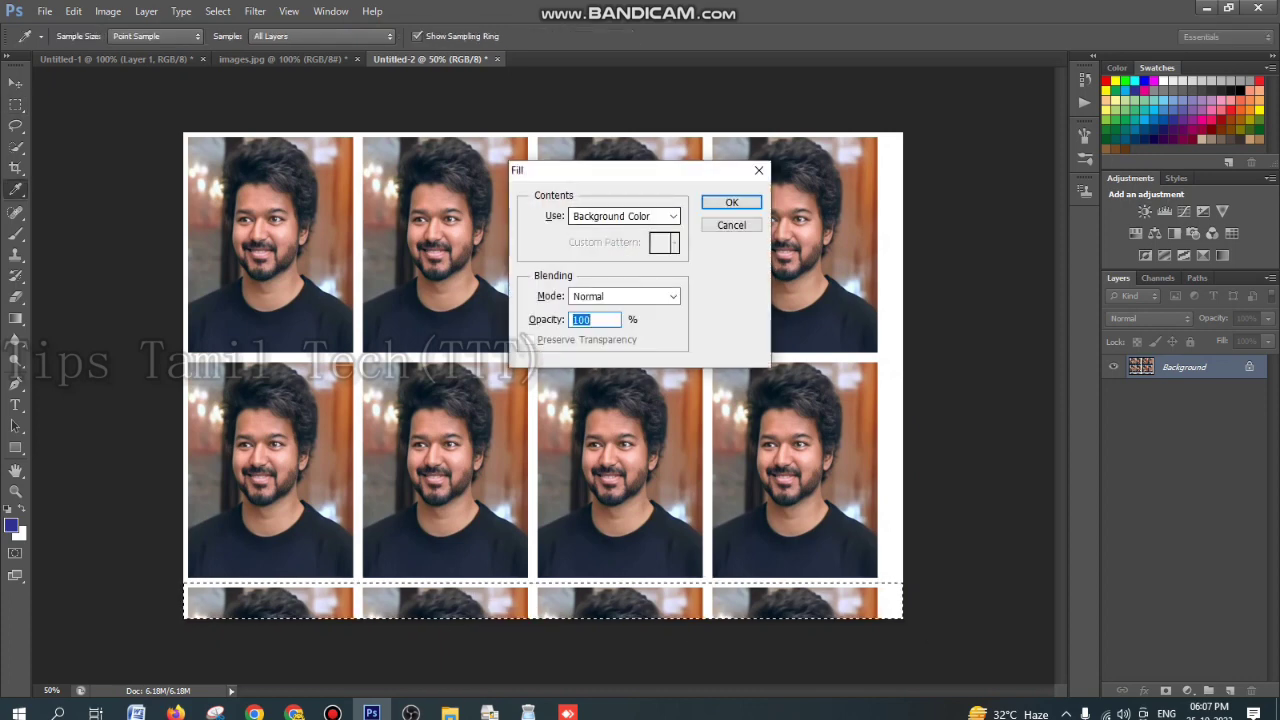
{"action": "key", "text": "Return"}
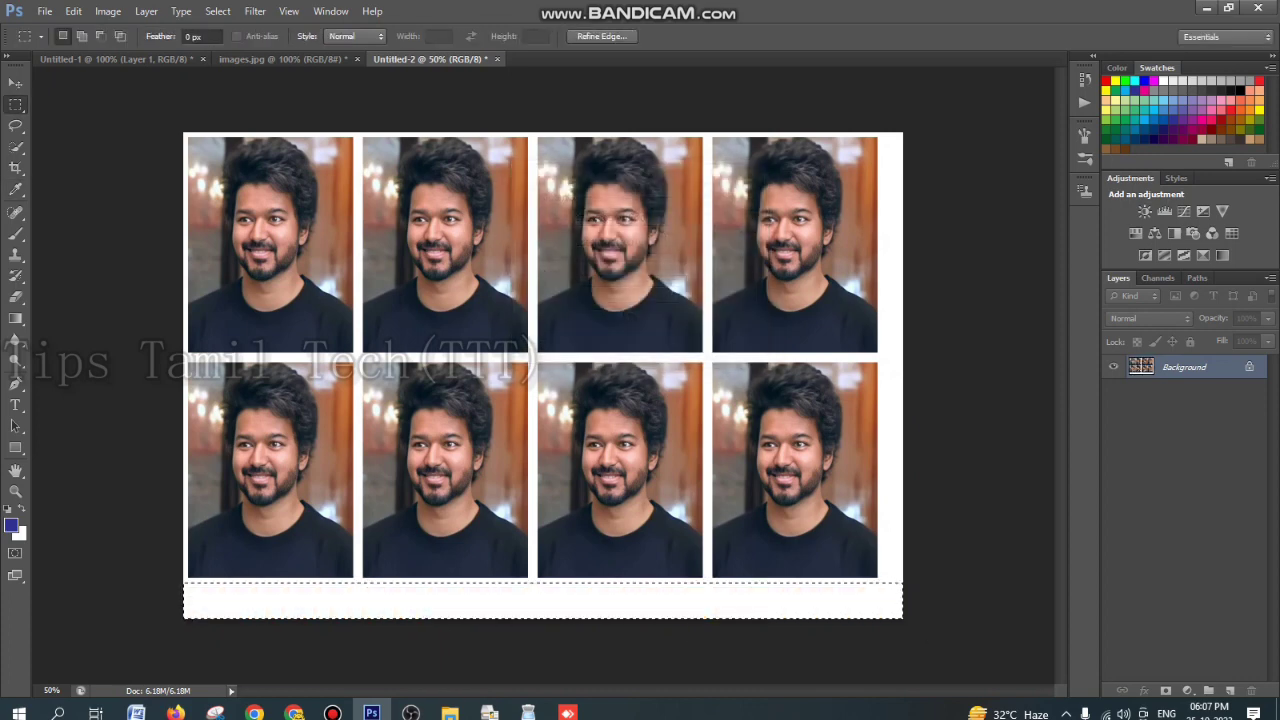
{"action": "key", "text": "m"}
{"action": "key", "text": "ctrl+d"}
{"action": "key", "text": "ctrl+a"}
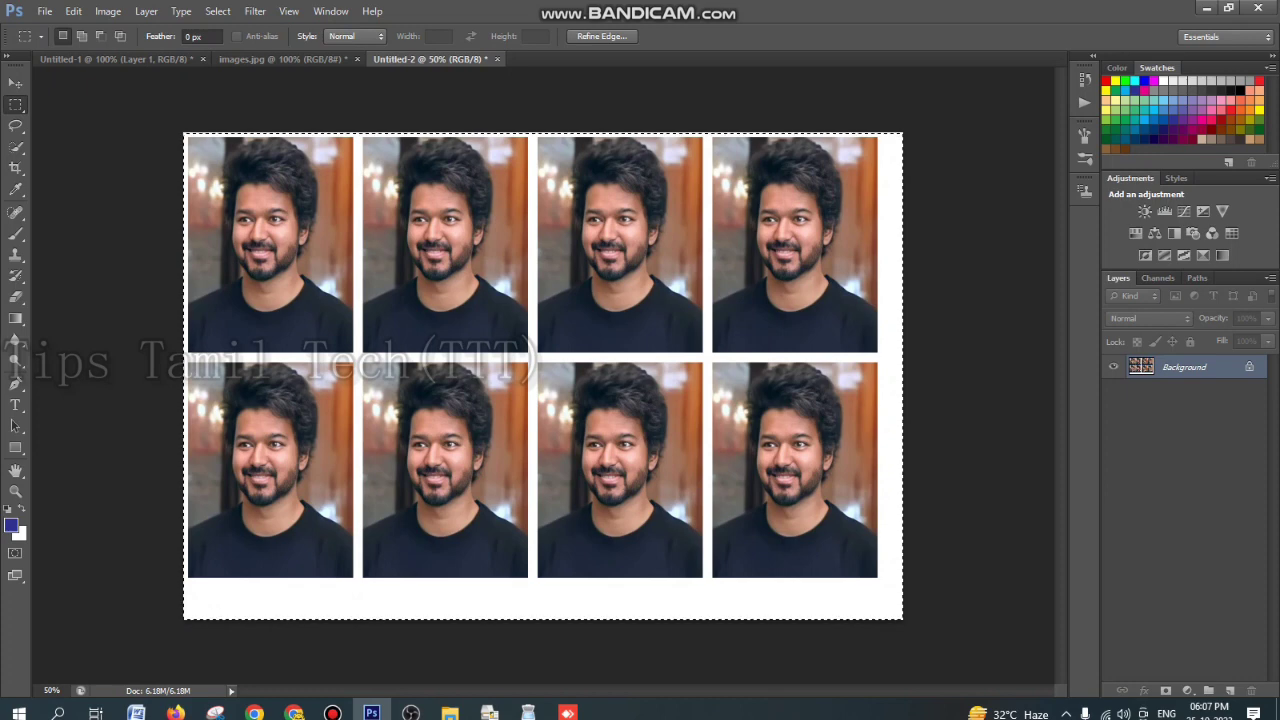
Nudge both rows of bordered portraits down and right for even white margins, then deselect.
{"action": "key", "text": "v"}
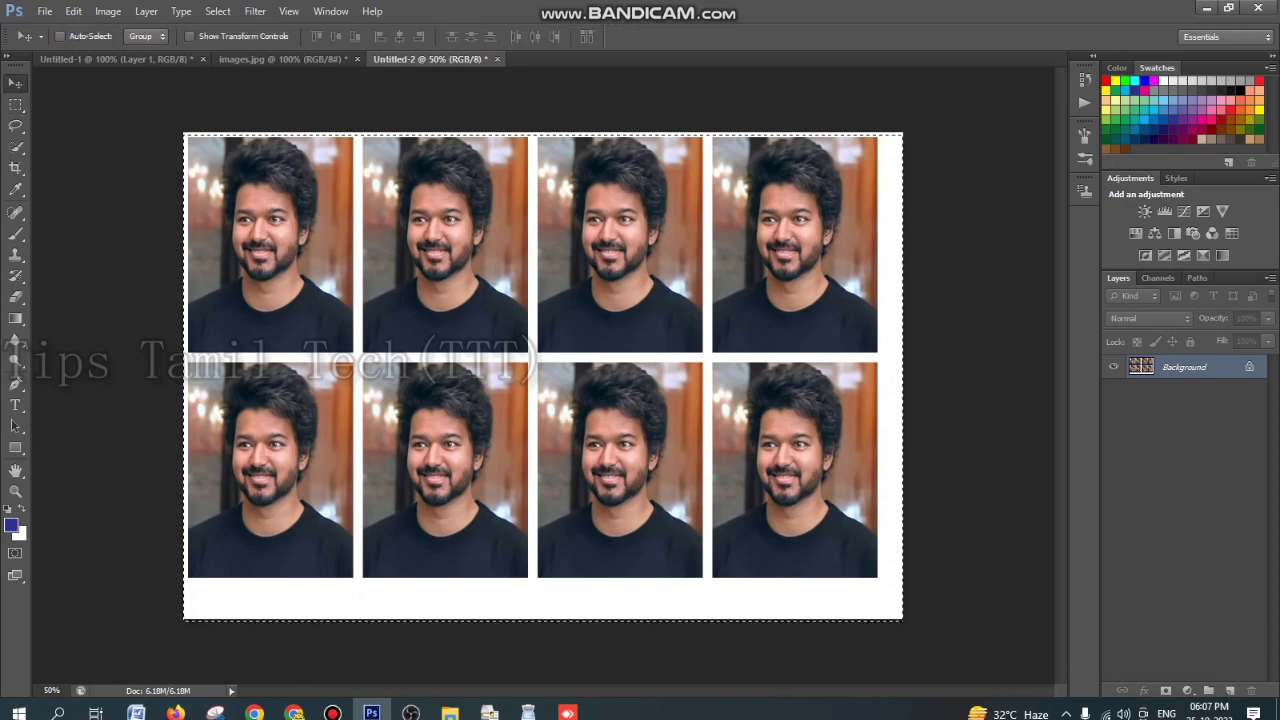
{"action": "left_click_drag", "start_coordinate": [387, 174], "coordinate": [396, 187]}
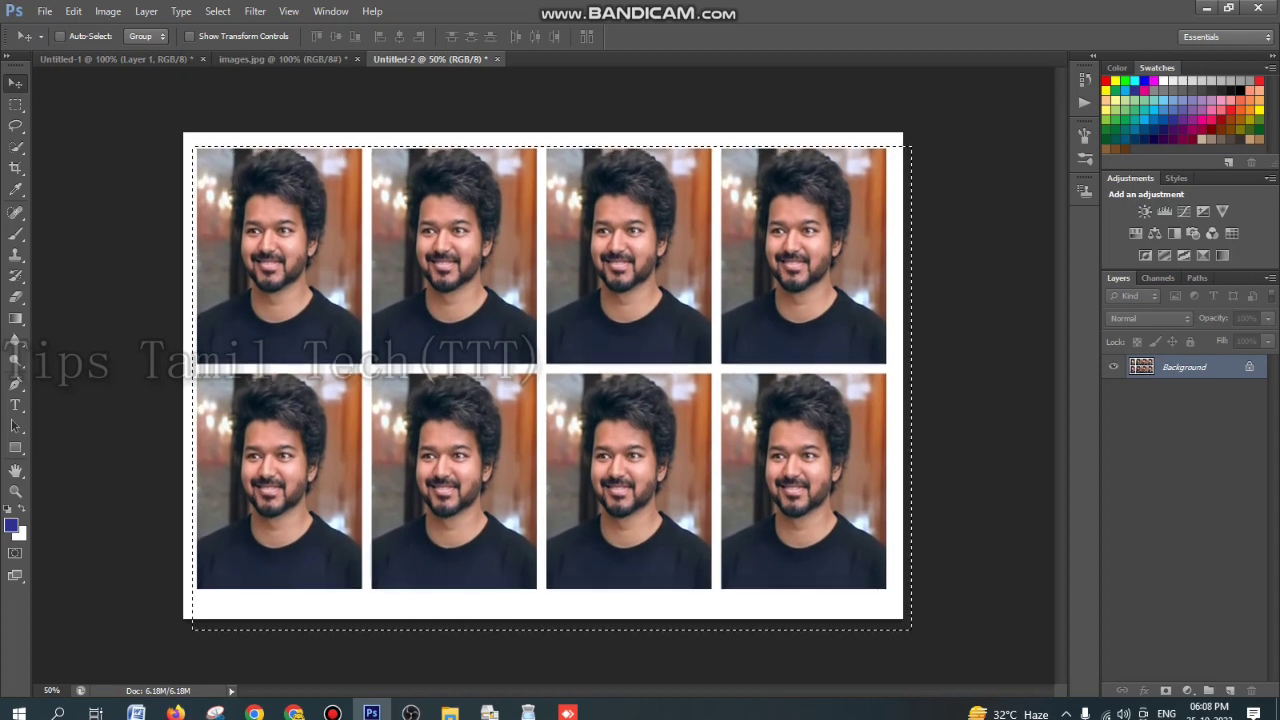
{"action": "key", "text": "Down"}
{"action": "key", "text": "Down"}
{"action": "key", "text": "Down"}
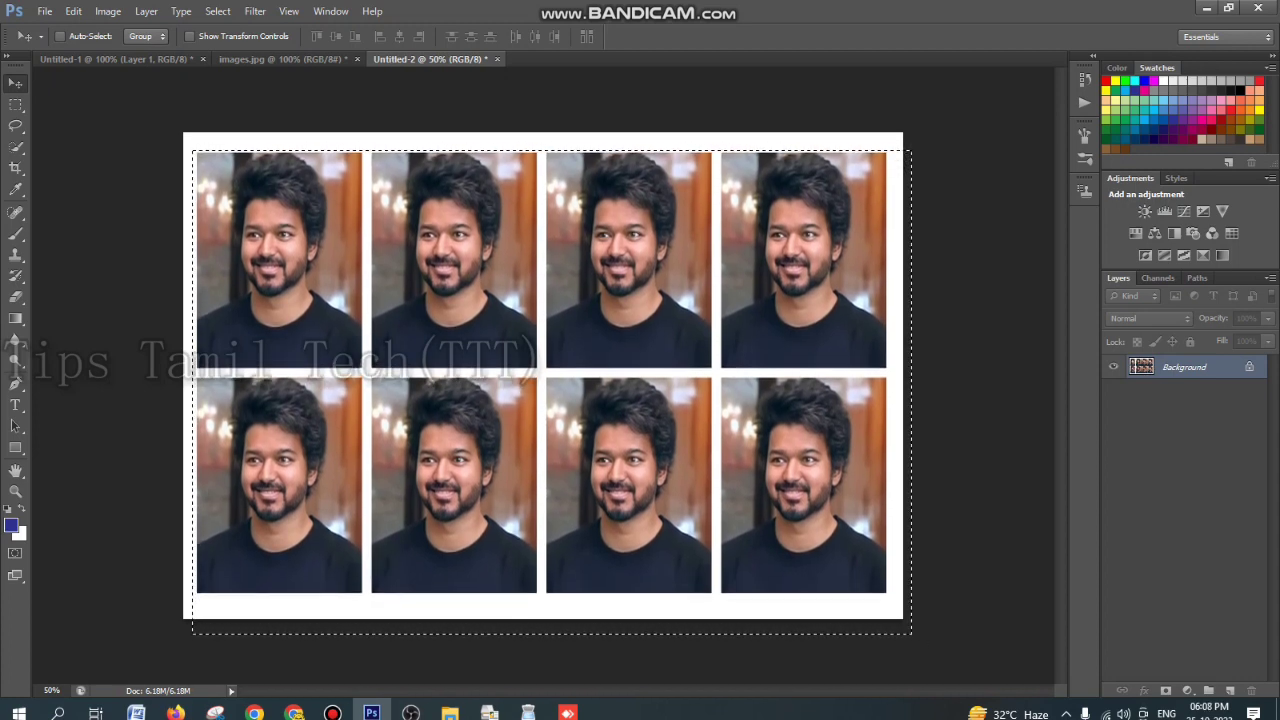
{"action": "left_click_drag", "start_coordinate": [482, 187], "coordinate": [482, 191]}
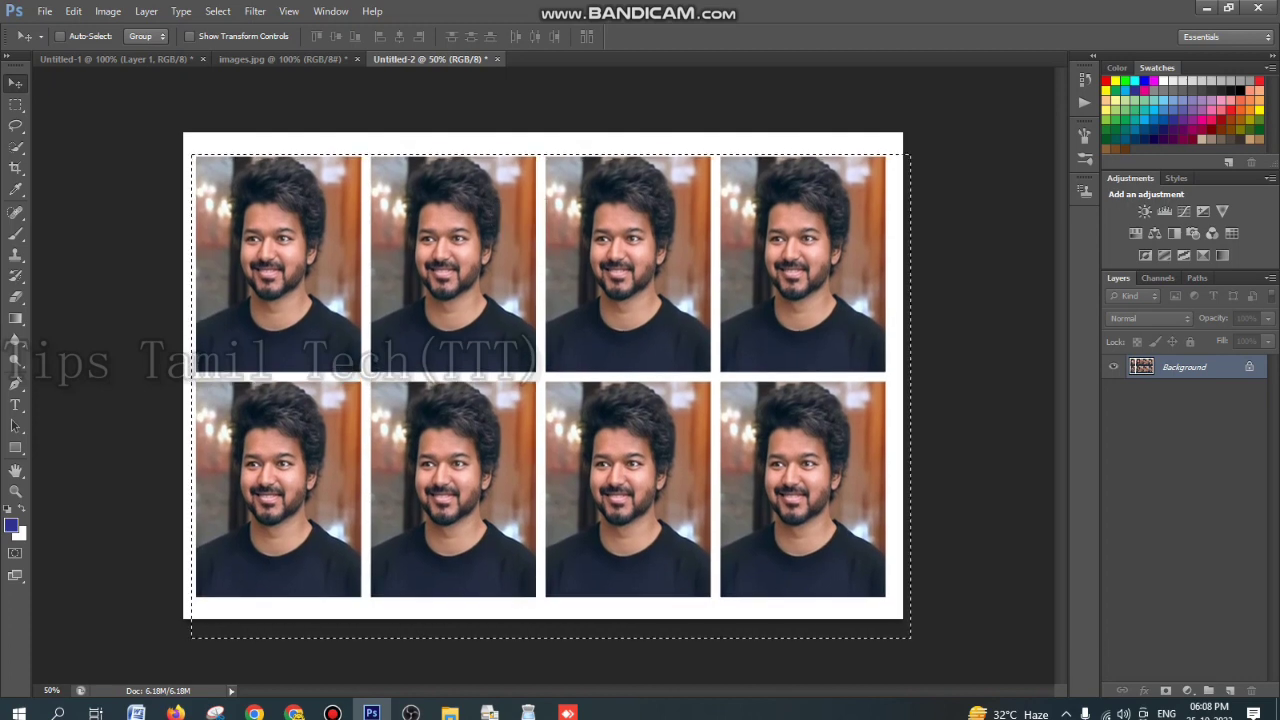
{"action": "key", "text": "ctrl+a"}
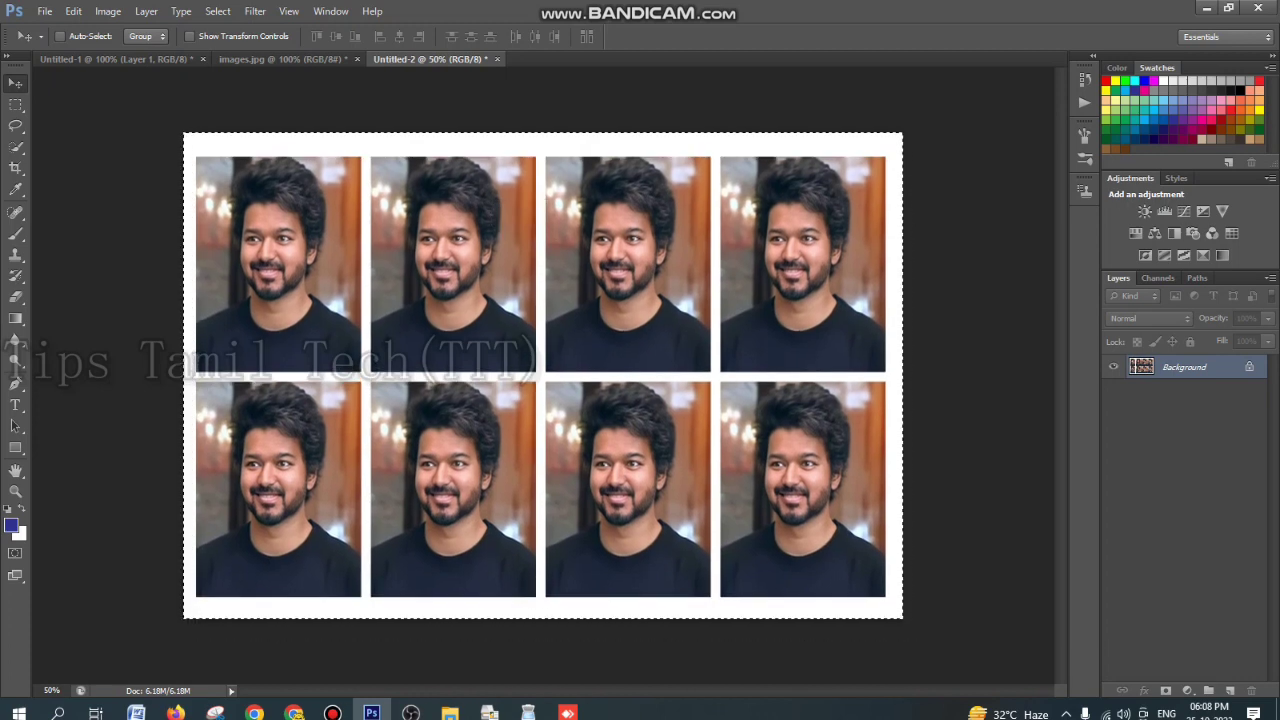
{"action": "key", "text": "m"}
{"action": "key", "text": "ctrl+d"}
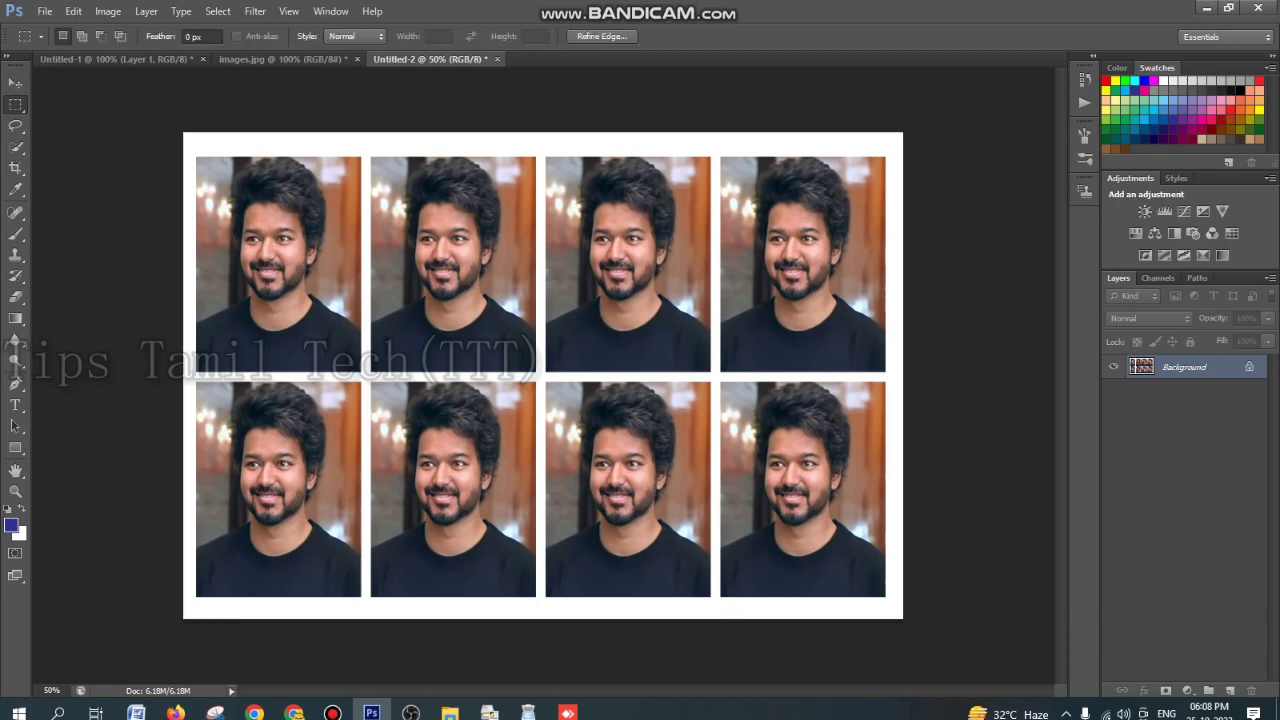